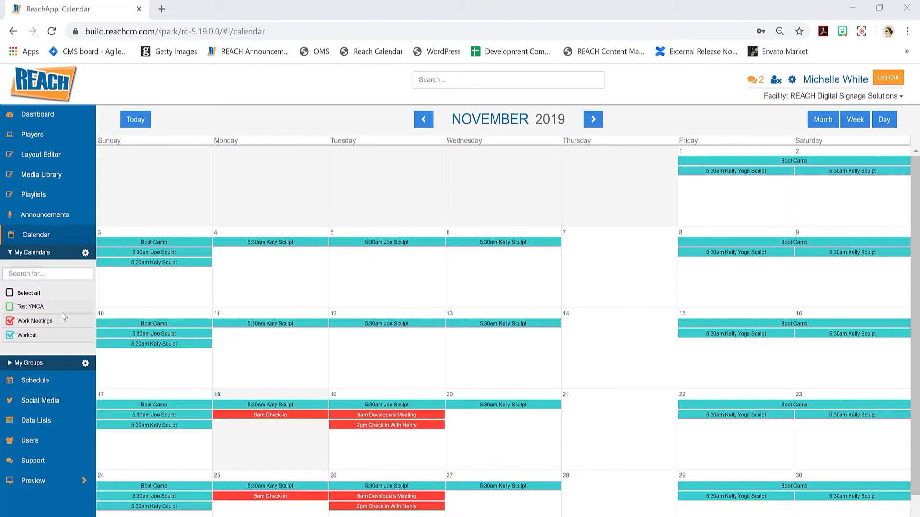
# Step: Expand the My Groups section, and collapse and re-expand the My Calendars section
pyautogui.click(10, 363)
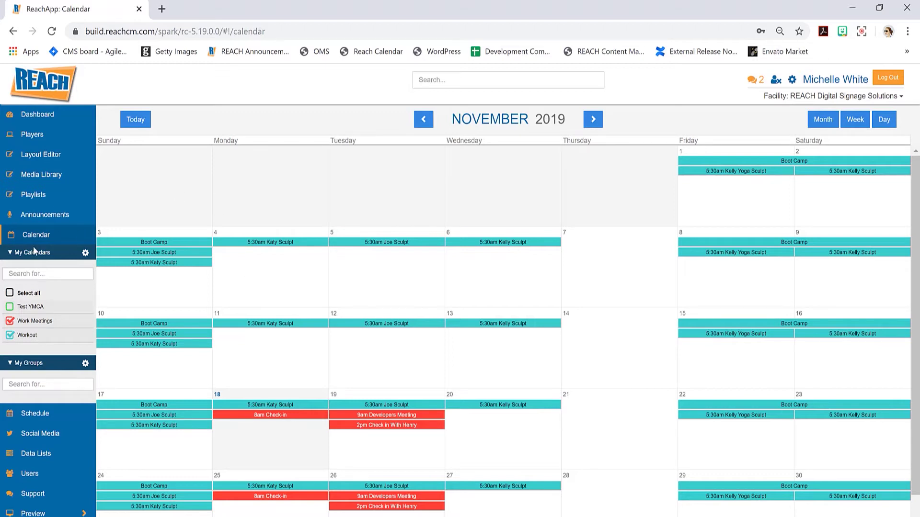
pyautogui.click(12, 254)
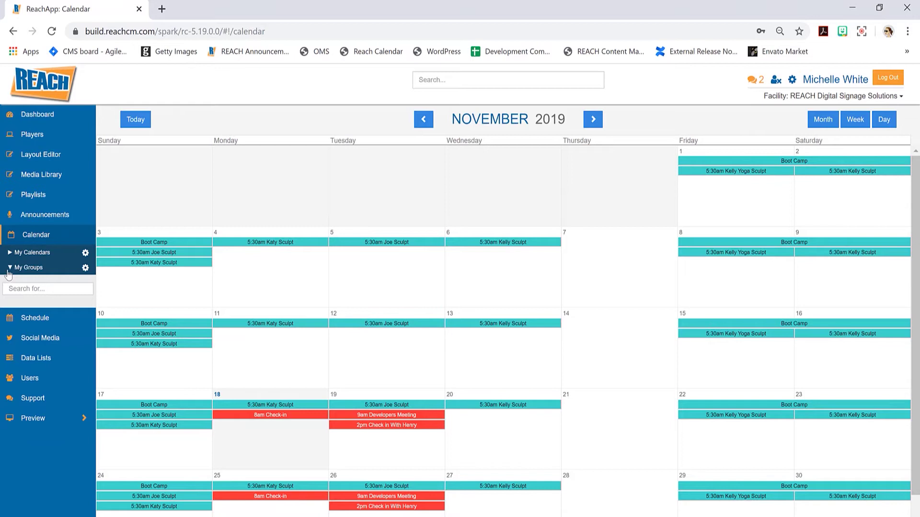
pyautogui.click(12, 253)
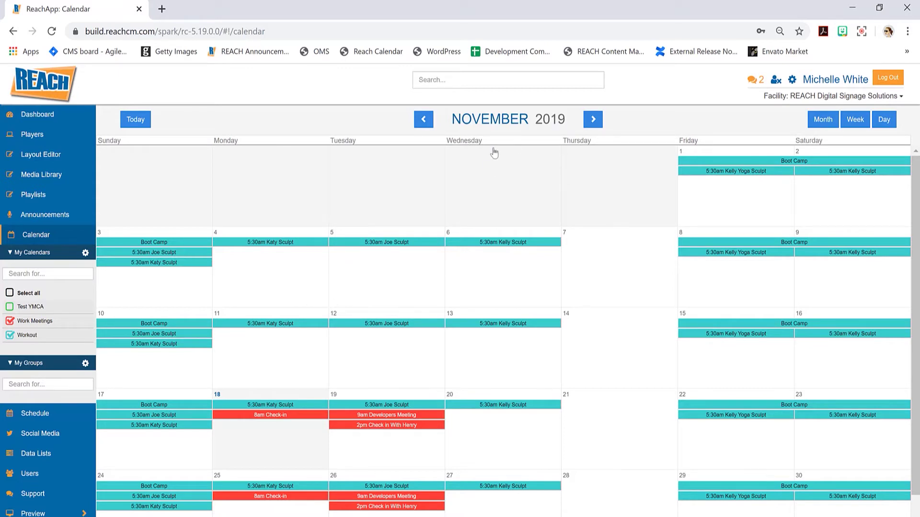
# Step: Browse the calendar forward month by month to February 2020 and return to November 2019
pyautogui.click(502, 123)
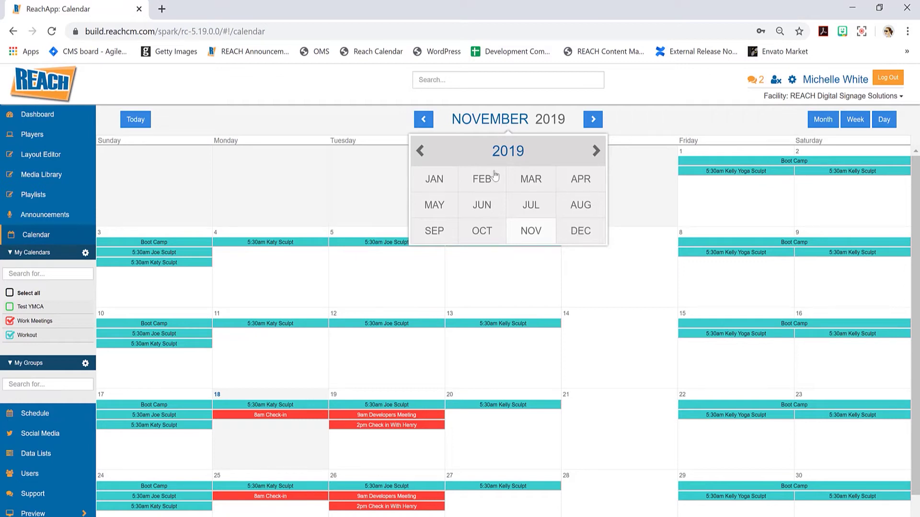
pyautogui.click(631, 124)
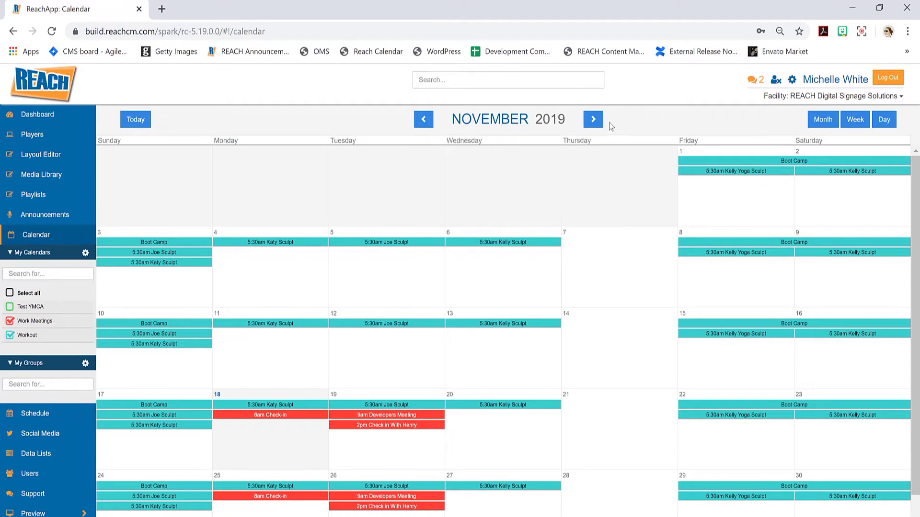
pyautogui.click(593, 121)
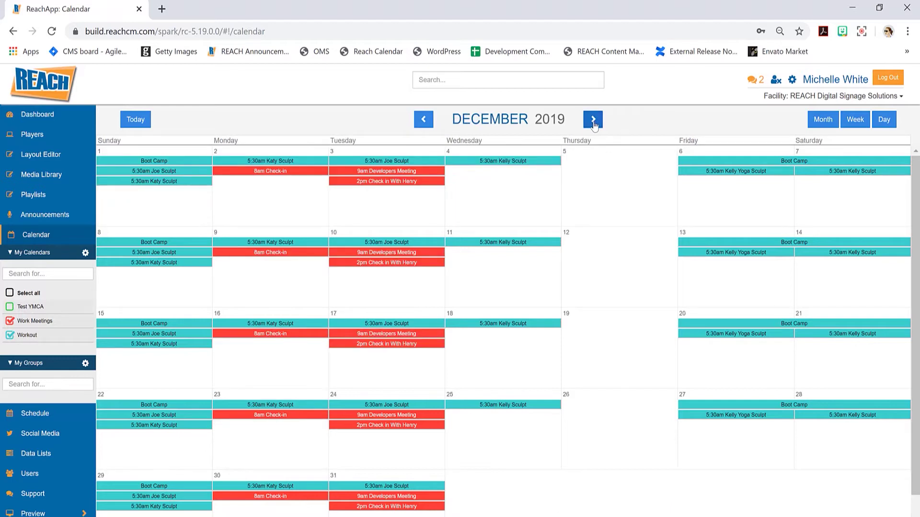
pyautogui.click(593, 123)
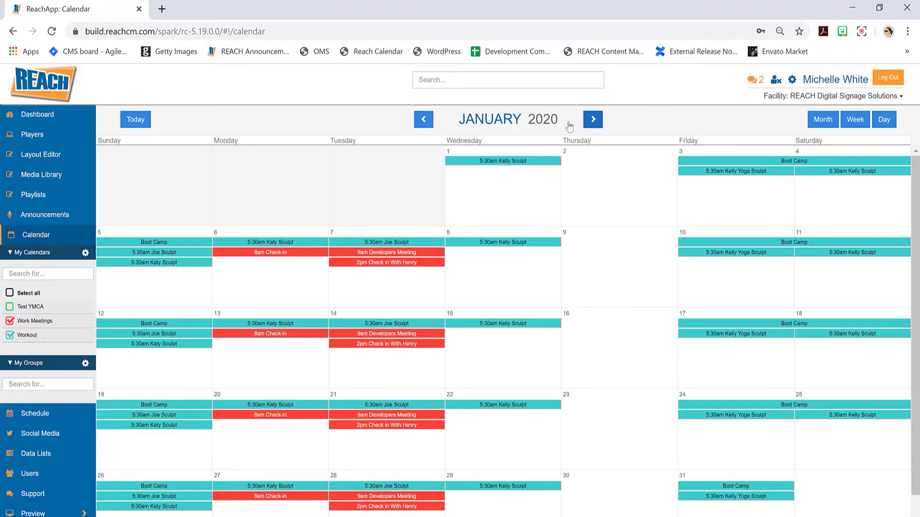
pyautogui.click(592, 121)
pyautogui.click(426, 122)
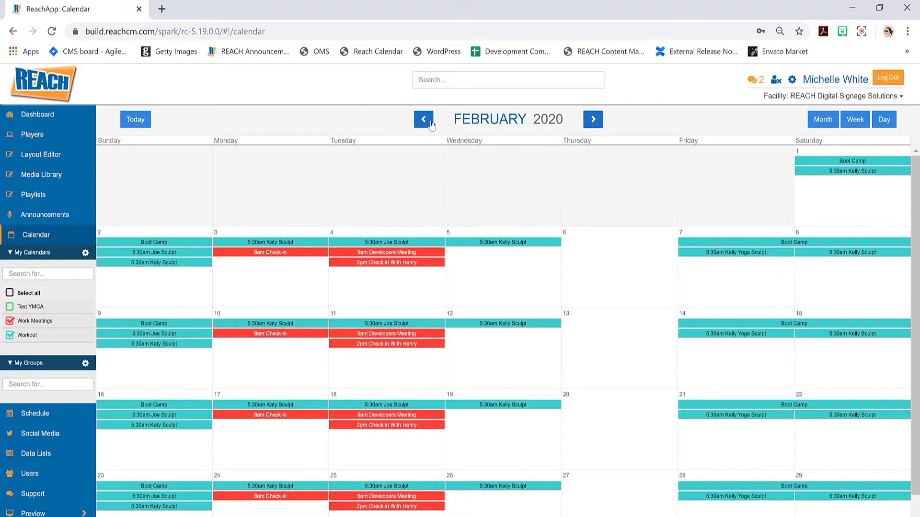
pyautogui.click(428, 123)
pyautogui.click(426, 121)
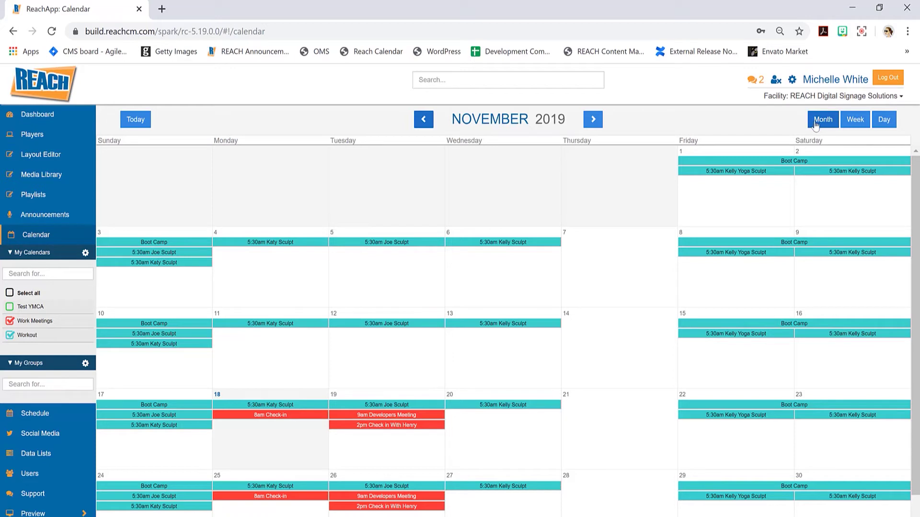
# Step: View the calendar by week and by day, and return to the month view
pyautogui.click(853, 122)
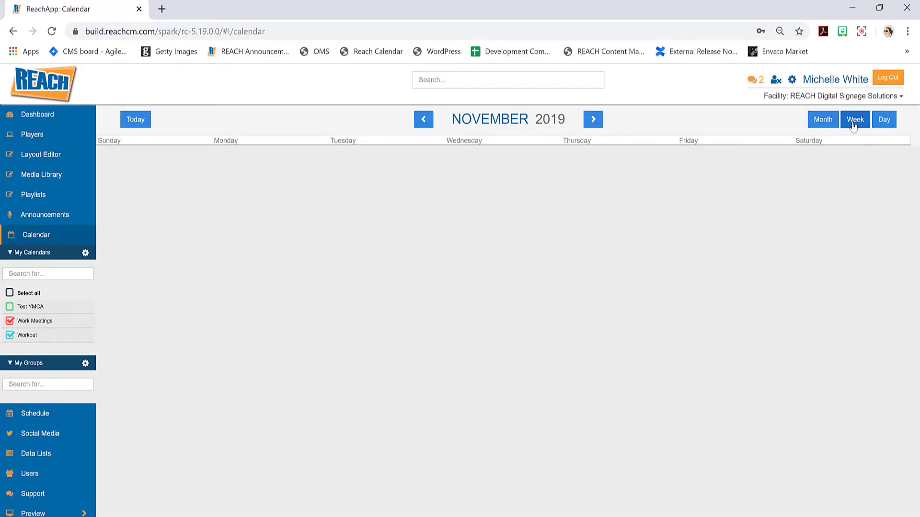
pyautogui.click(883, 126)
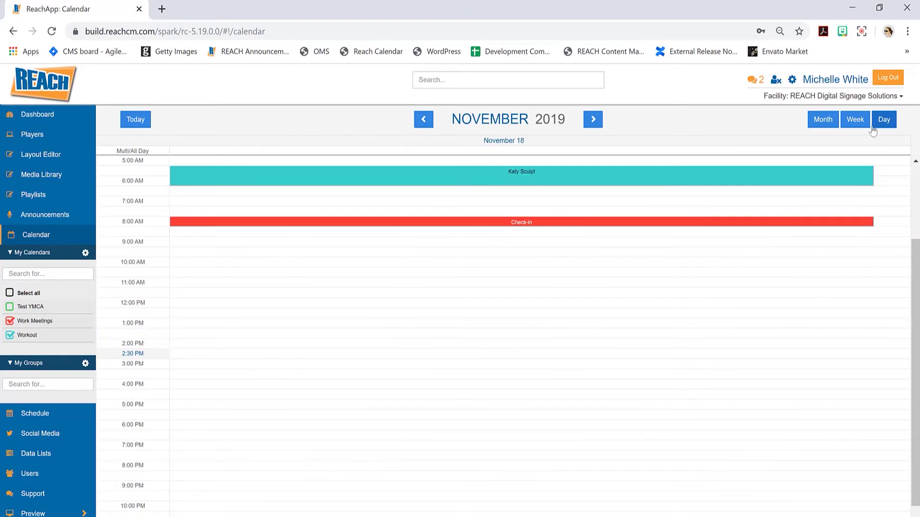
pyautogui.click(828, 123)
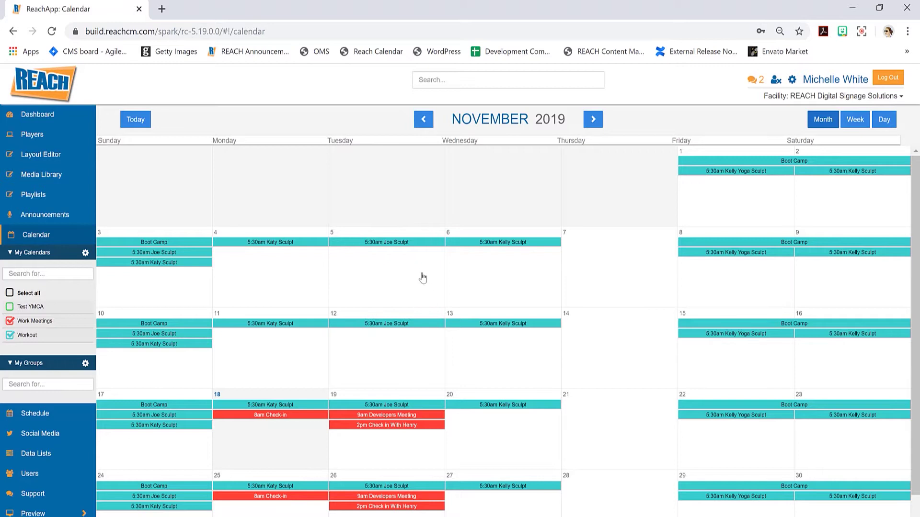
# Step: Show the Test YMCA calendar and hide the Work Meetings and Workout calendars
pyautogui.click(11, 307)
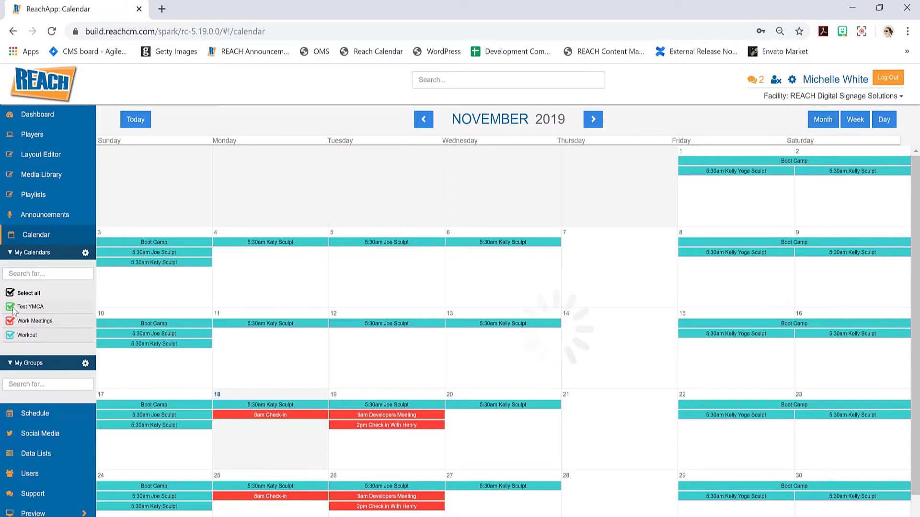
pyautogui.click(10, 321)
pyautogui.click(10, 336)
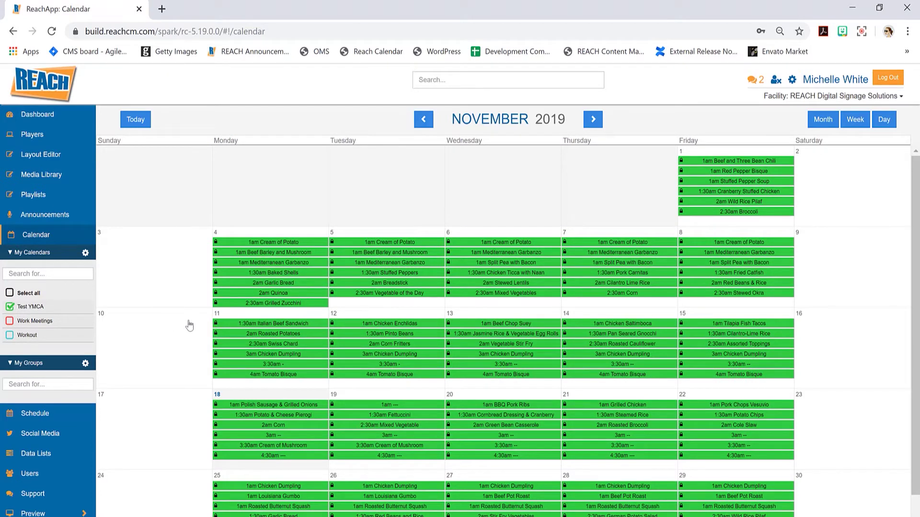
# Step: Show the Work Meetings calendar alongside Test YMCA, and hide both so no calendar is displayed
pyautogui.click(10, 322)
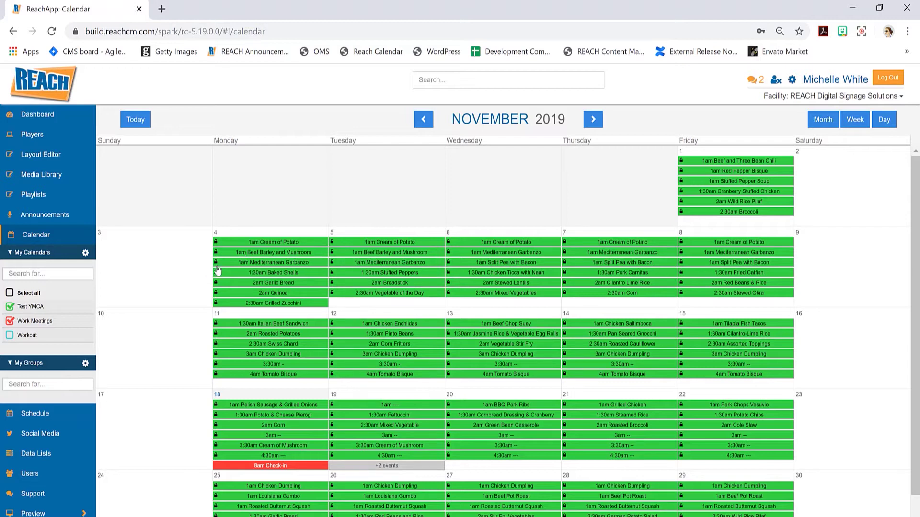
pyautogui.click(9, 308)
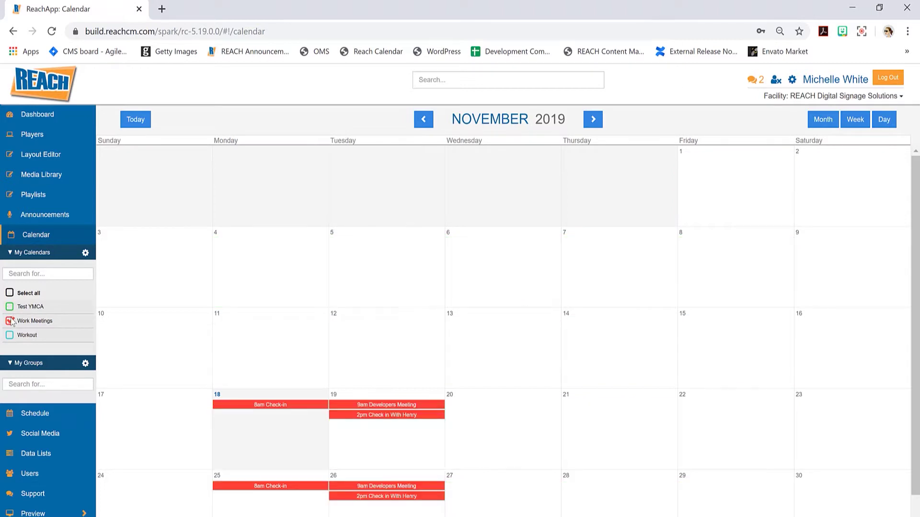
pyautogui.click(15, 325)
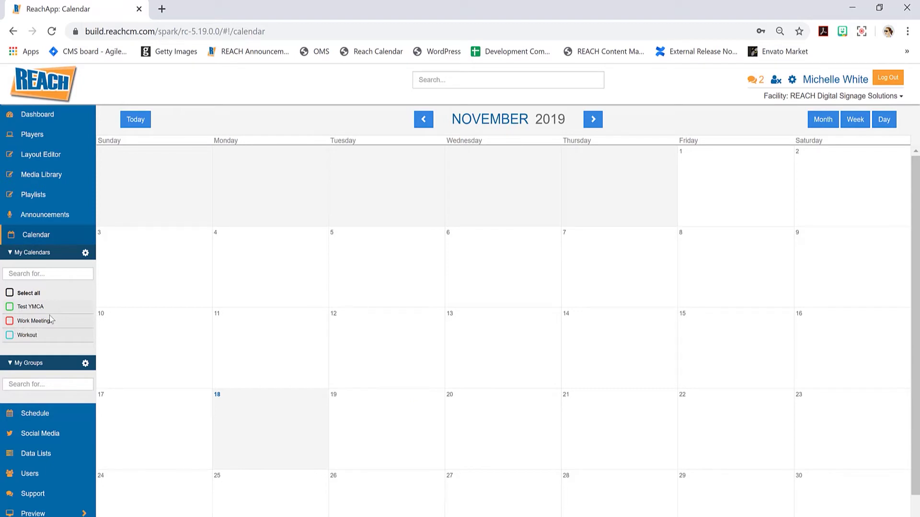
# Step: Open calendar management and review the general settings of the Test YMCA, Work Meetings and Workout calendars
pyautogui.click(85, 254)
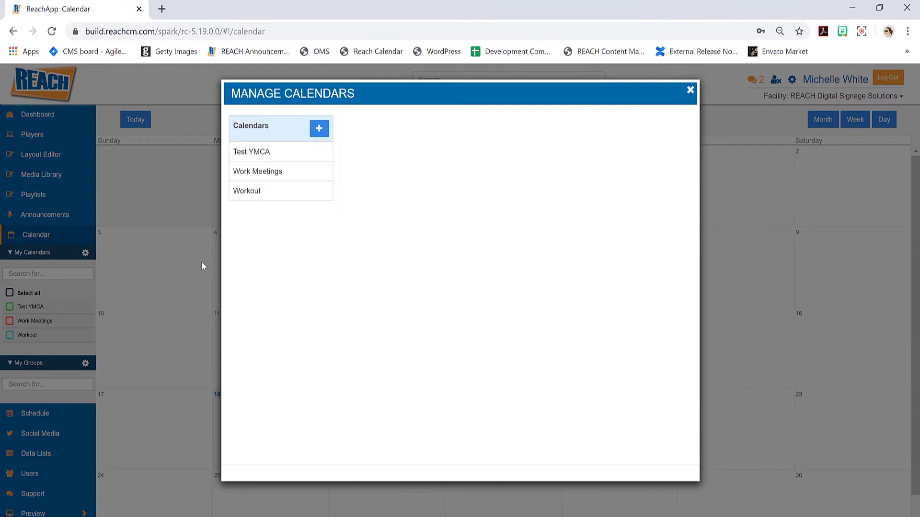
pyautogui.click(242, 158)
pyautogui.click(255, 178)
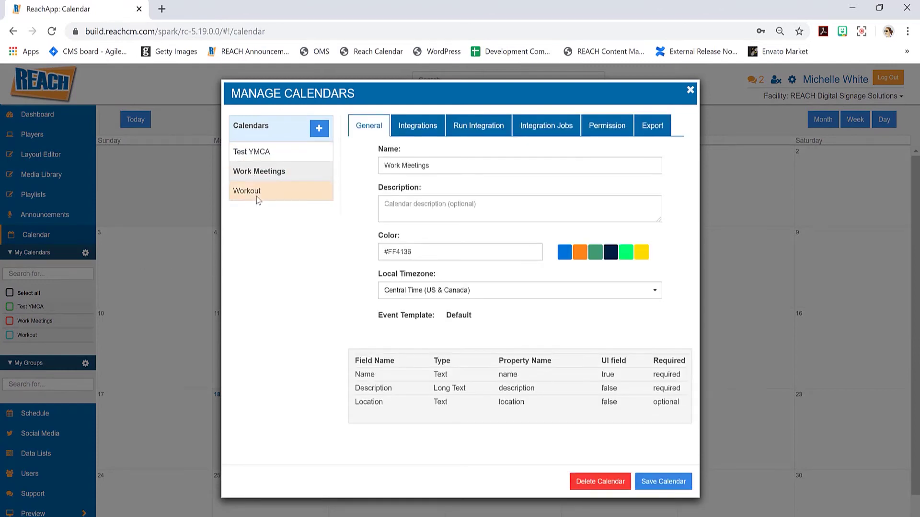
pyautogui.click(258, 197)
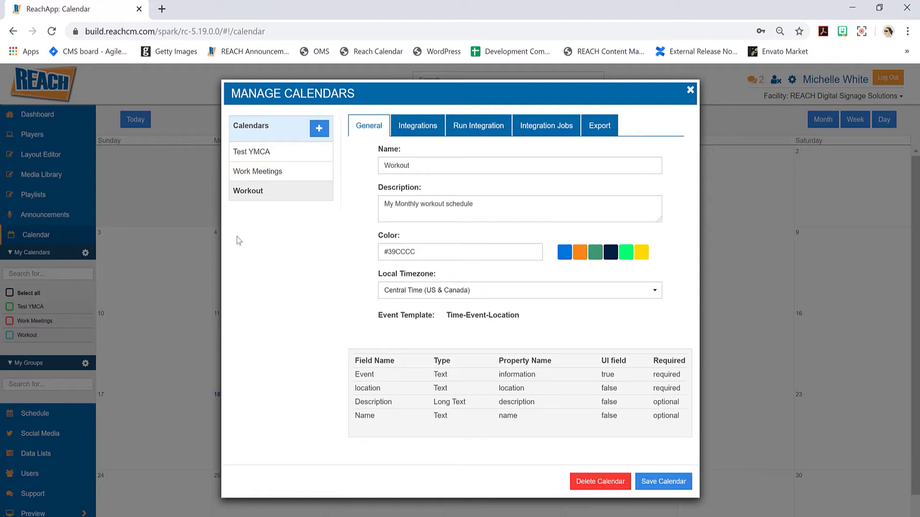
# Step: Start a new calendar named Demo and set its color to the yellow preset #FFDC00
pyautogui.click(319, 130)
pyautogui.click(309, 166)
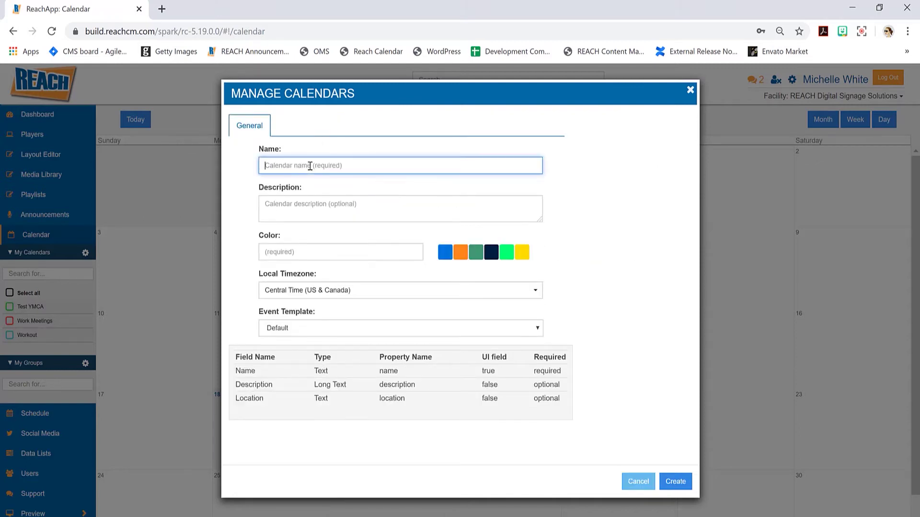
pyautogui.write('Demo')
pyautogui.click(366, 218)
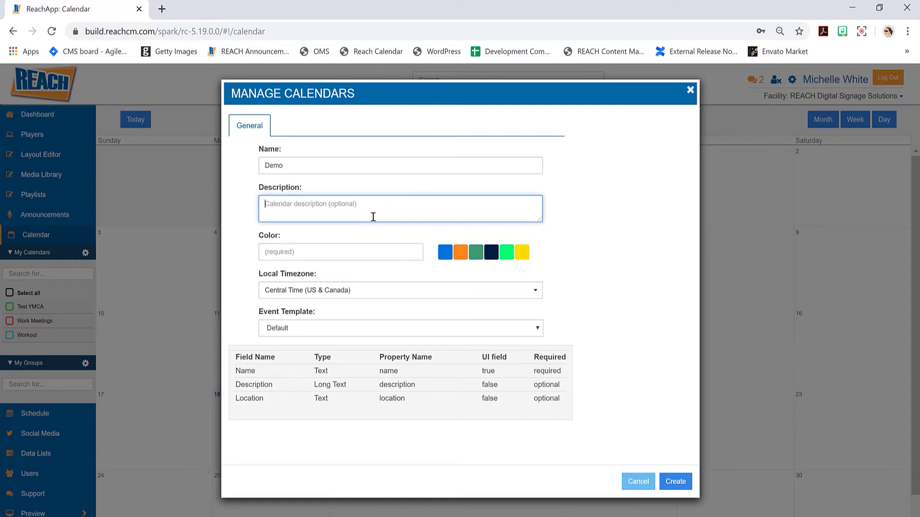
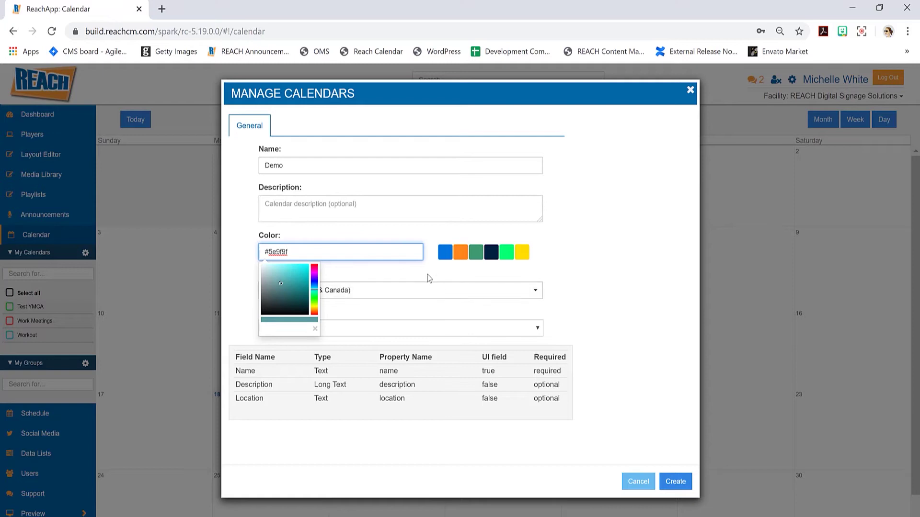
pyautogui.click(524, 257)
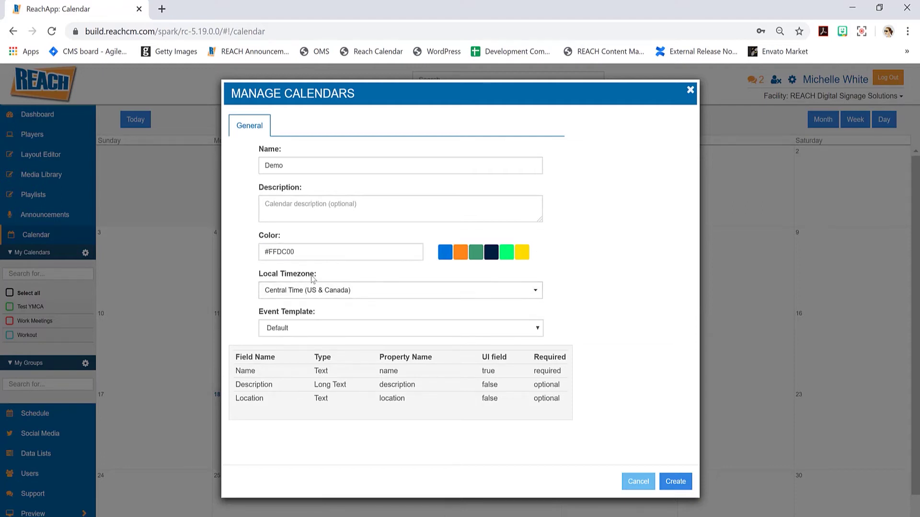
# Step: Look through the local timezone choices for the Demo calendar and close them without choosing another
pyautogui.click(359, 290)
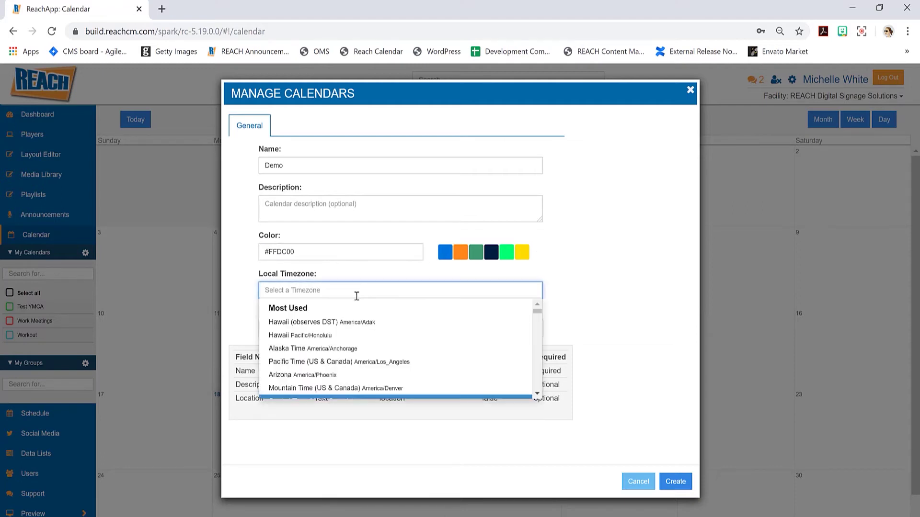
pyautogui.scroll(-2, 397, 338)
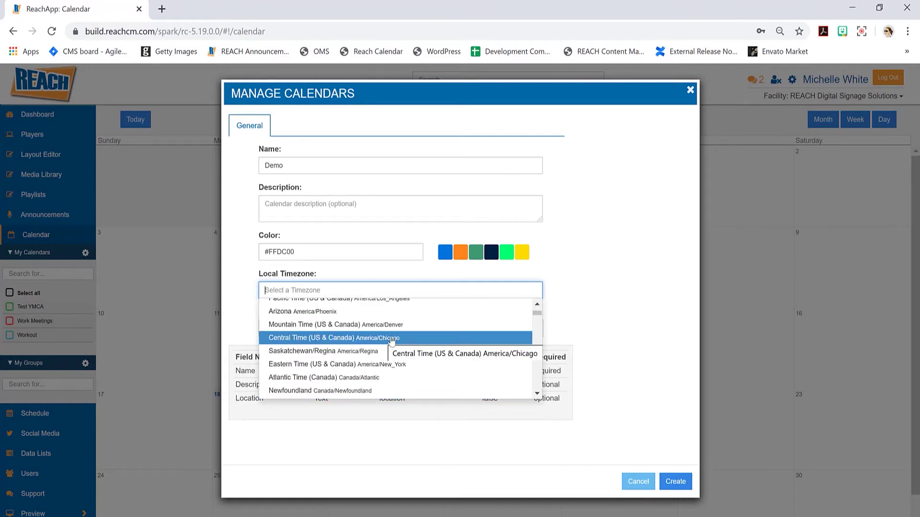
pyautogui.moveTo(537, 314)
pyautogui.mouseDown()
pyautogui.moveTo(535, 372)
pyautogui.moveTo(550, 312)
pyautogui.mouseUp()
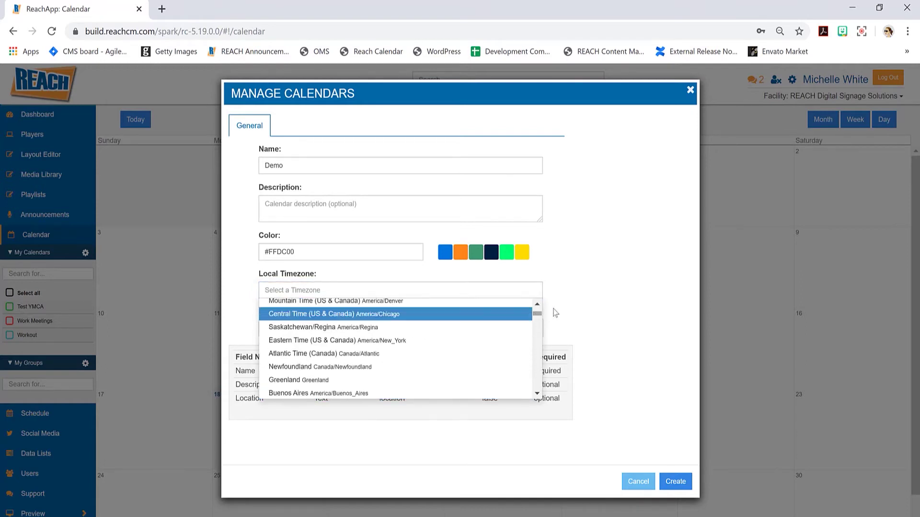
pyautogui.click(588, 302)
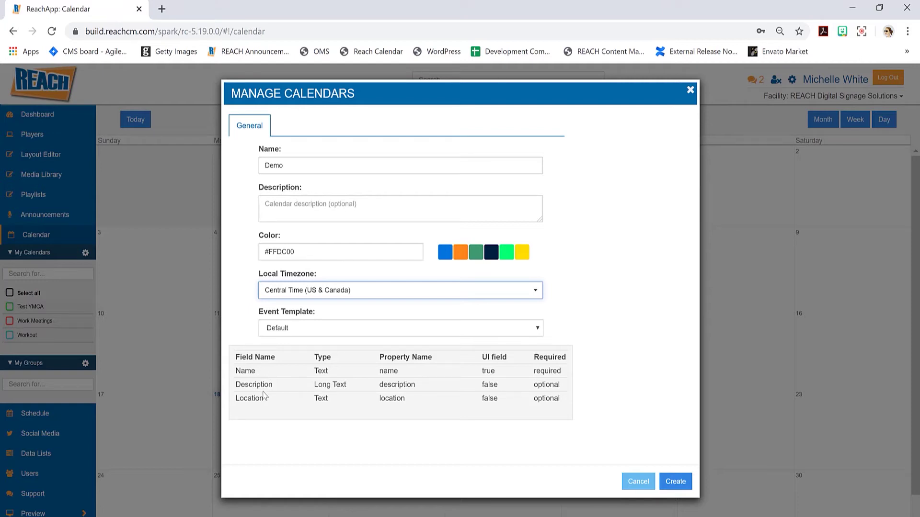
# Step: Try the Rink event template for the Demo calendar and examine its field definitions
pyautogui.click(281, 332)
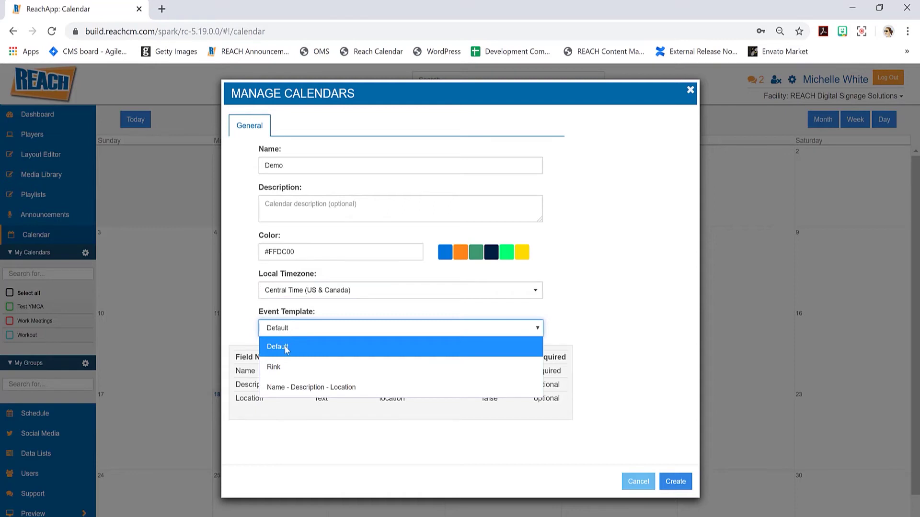
pyautogui.click(283, 369)
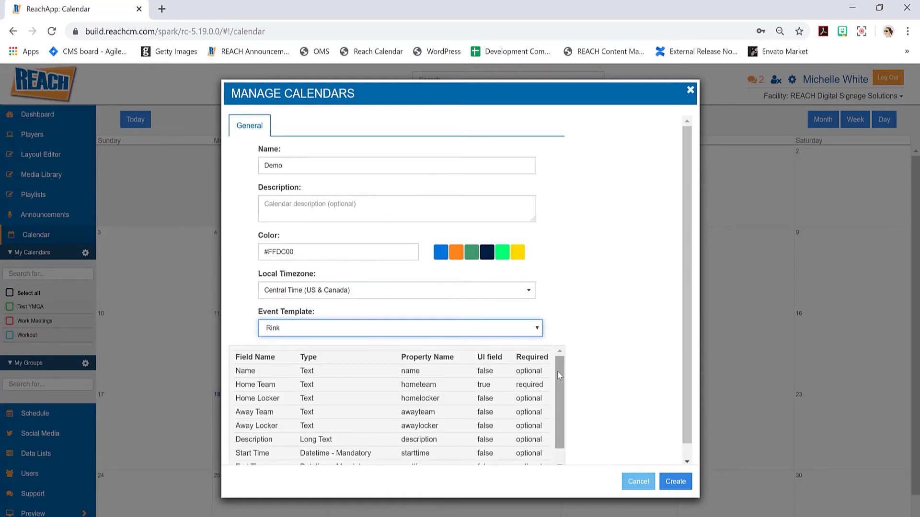
pyautogui.moveTo(558, 371); pyautogui.dragTo(568, 399)
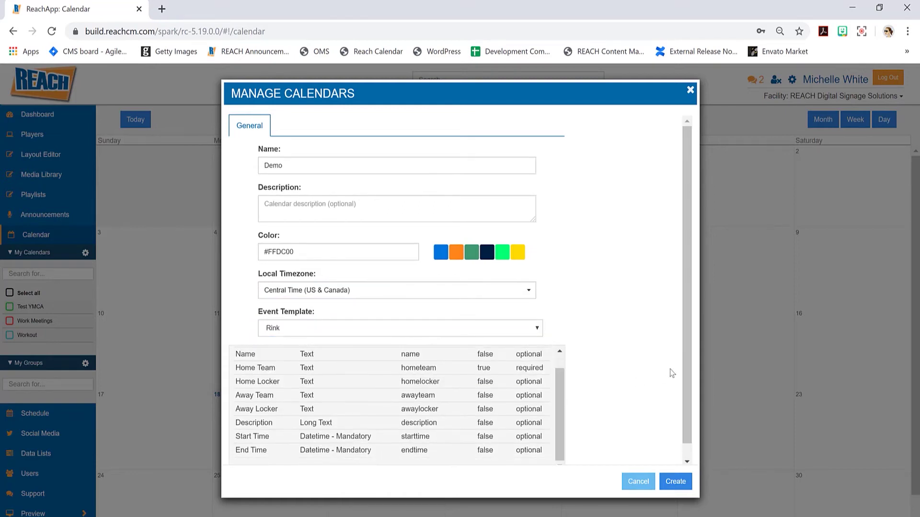
pyautogui.scroll(-1, 686, 353)
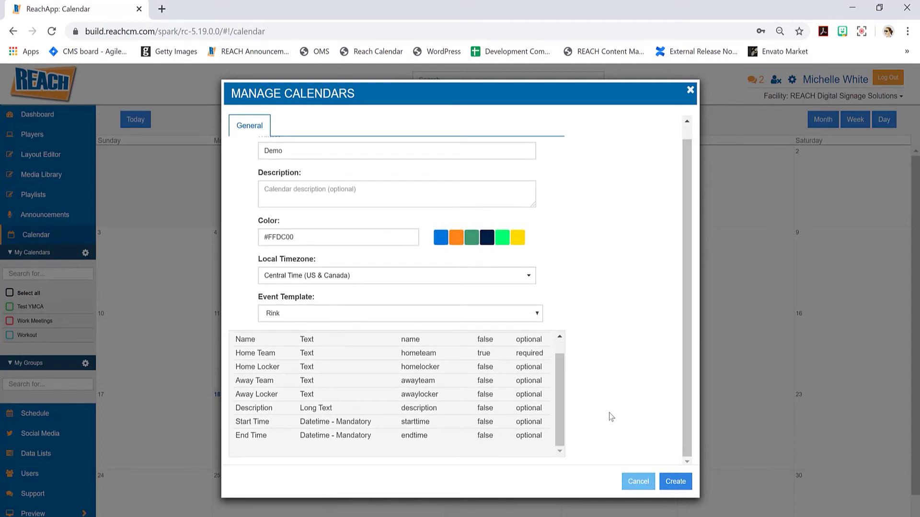
pyautogui.moveTo(559, 413); pyautogui.dragTo(561, 395)
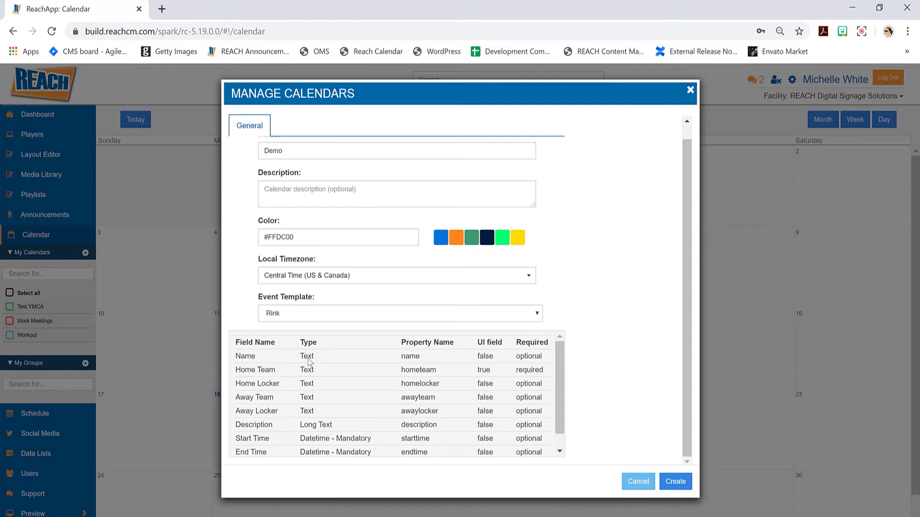
# Step: Try the Name - Description - Location event template, set the Demo calendar's template back to Default and create the calendar
pyautogui.click(301, 320)
pyautogui.click(307, 372)
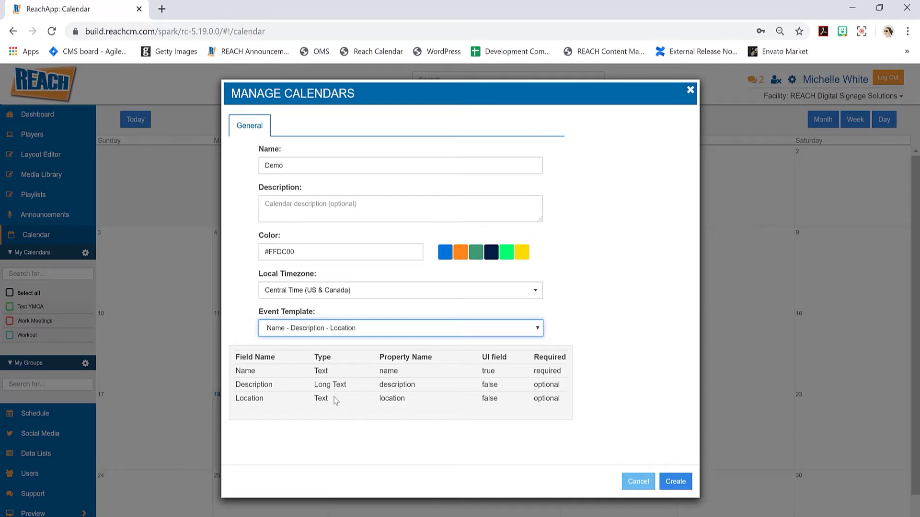
pyautogui.click(312, 334)
pyautogui.click(298, 346)
pyautogui.click(537, 328)
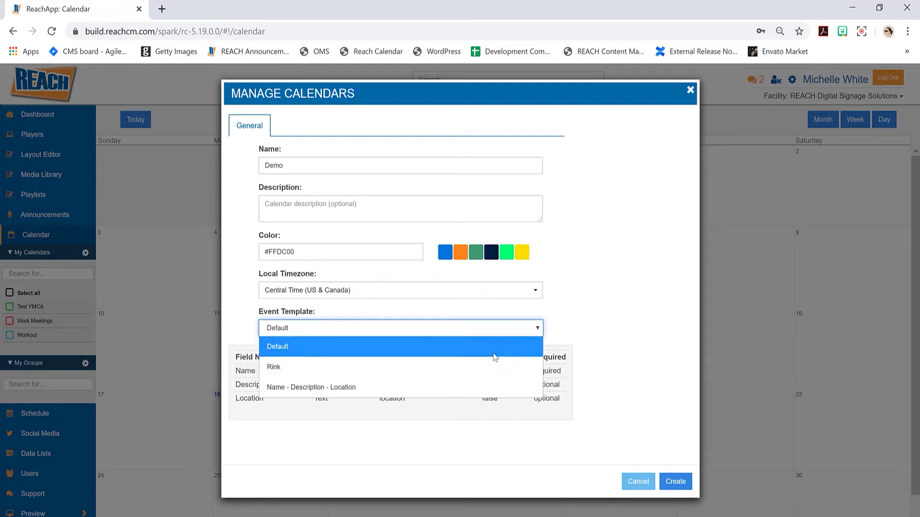
pyautogui.click(616, 323)
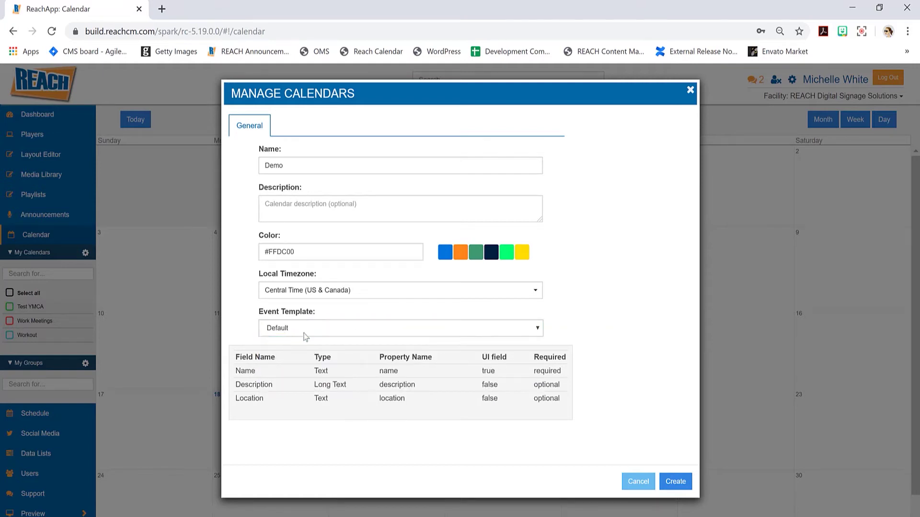
pyautogui.click(674, 484)
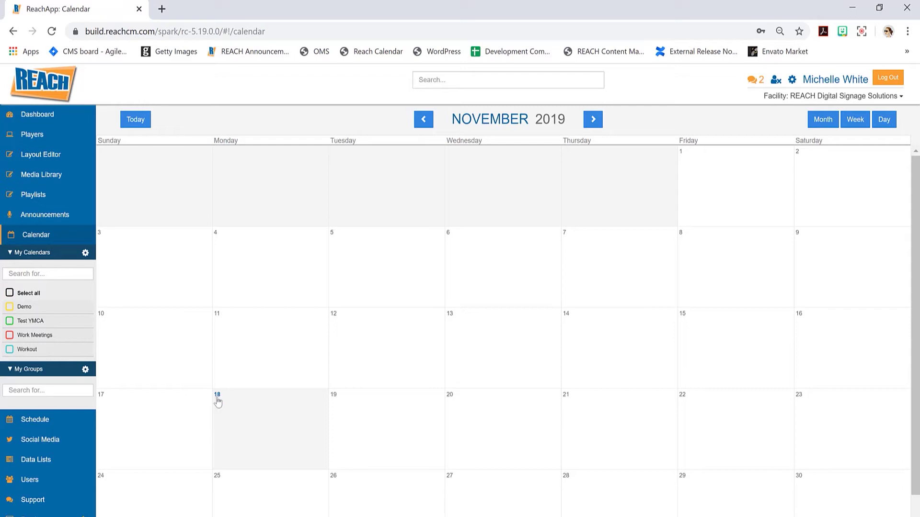
# Step: Start a new event on November 18, 2019 and assign it to the Demo calendar
pyautogui.click(266, 408)
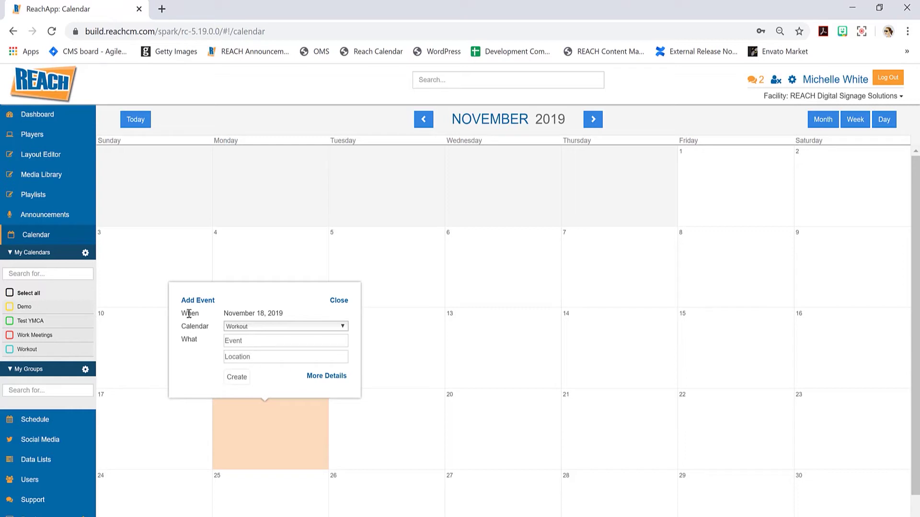
pyautogui.moveTo(232, 313); pyautogui.dragTo(285, 313)
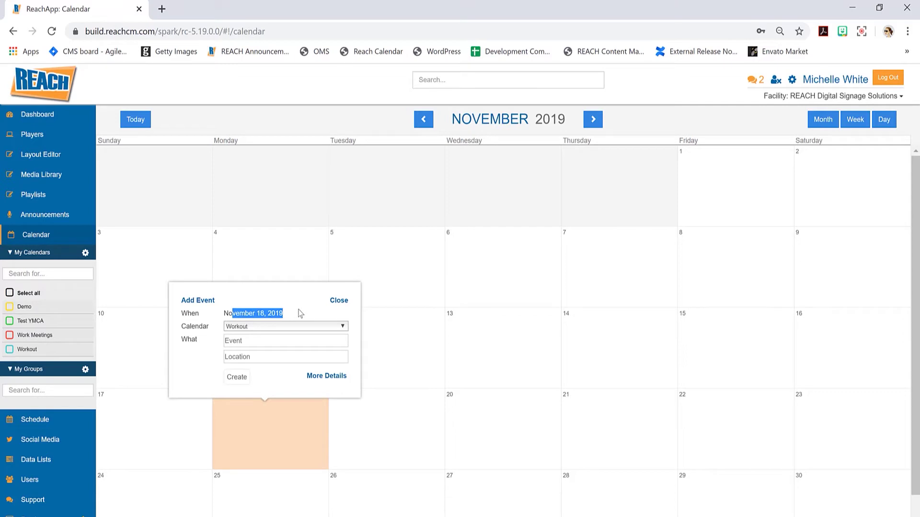
pyautogui.click(255, 328)
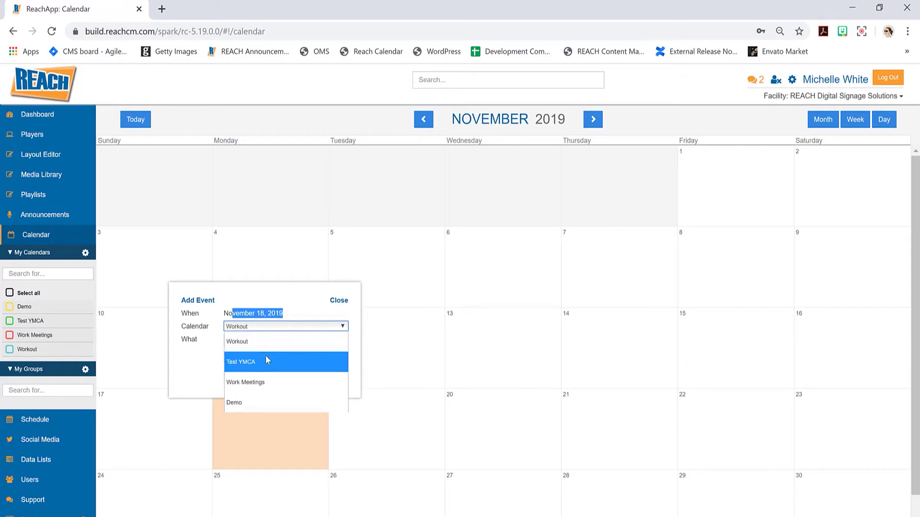
pyautogui.click(207, 367)
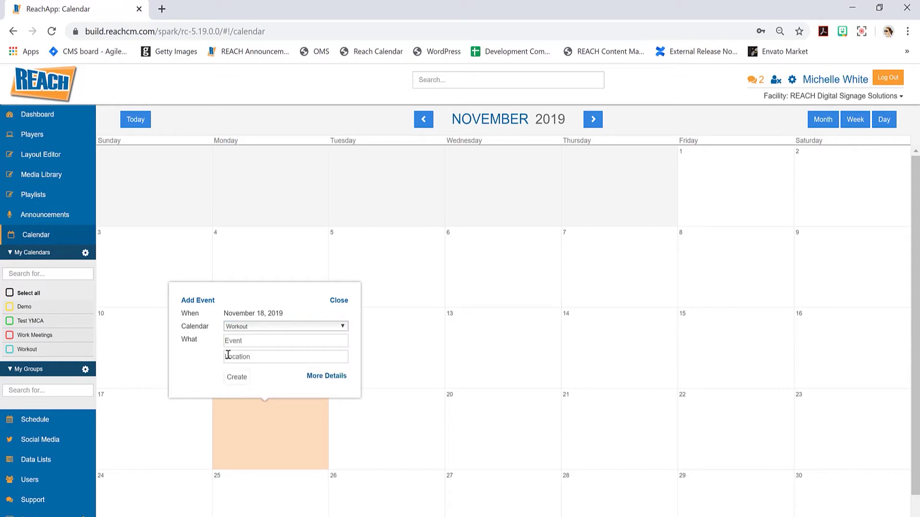
pyautogui.click(249, 329)
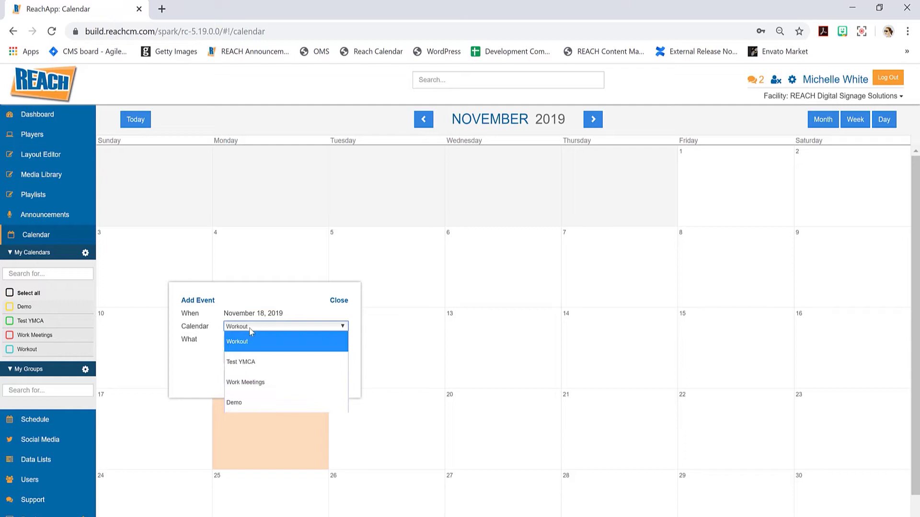
pyautogui.click(201, 359)
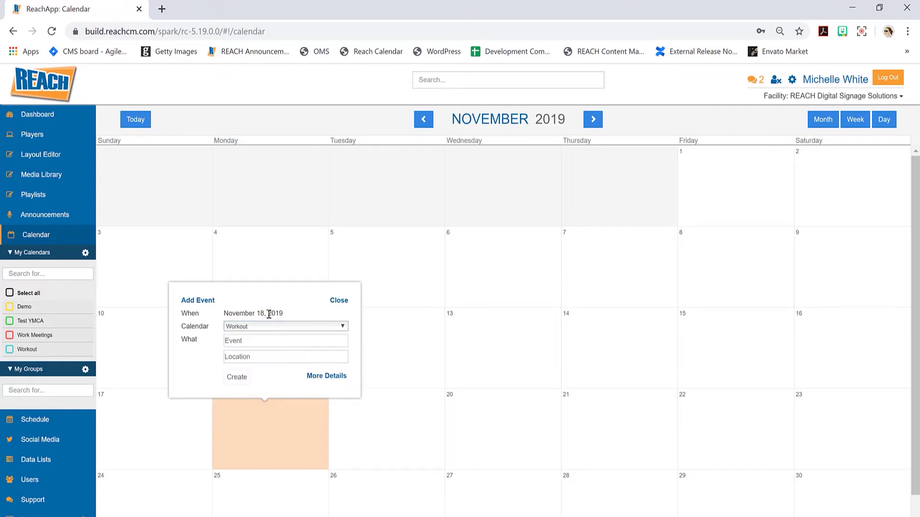
pyautogui.click(250, 328)
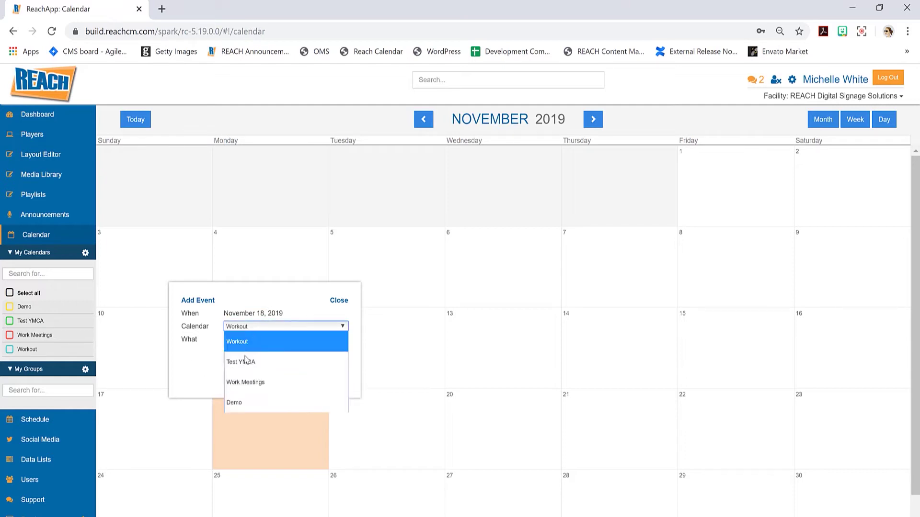
pyautogui.click(253, 398)
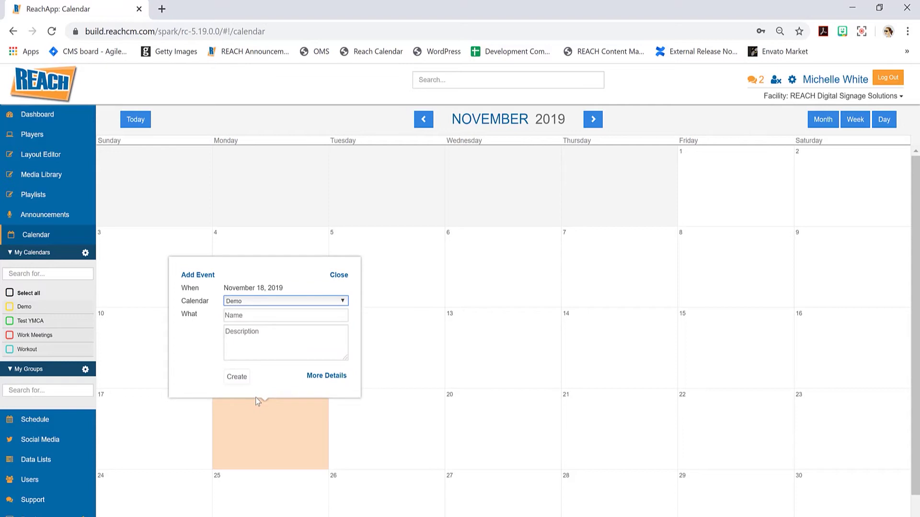
# Step: Name the event Demo Title, enter the description "Description will go here." and create the event
pyautogui.click(247, 316)
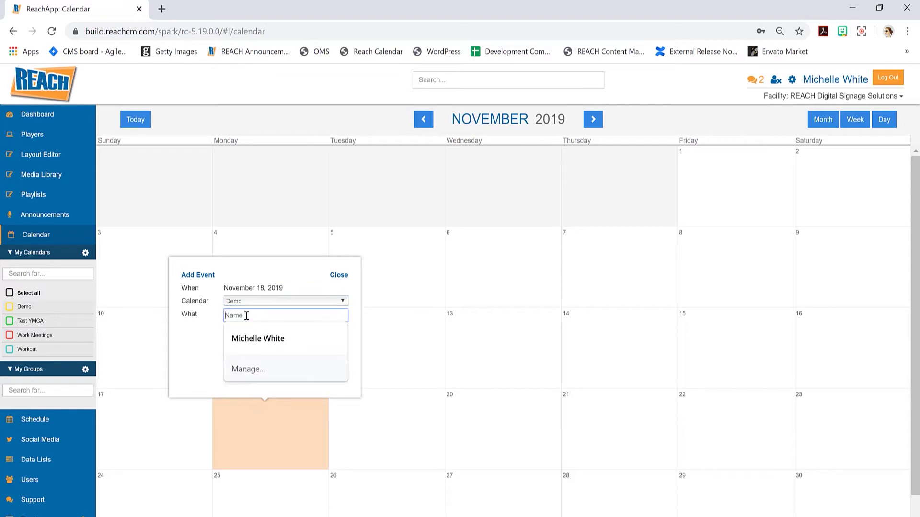
pyautogui.write('Demo Title')
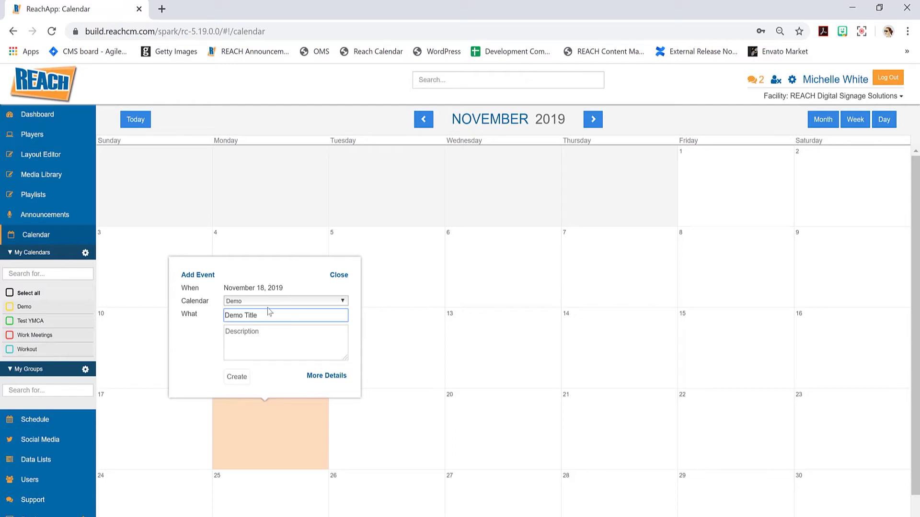
pyautogui.moveTo(265, 314); pyautogui.dragTo(216, 320)
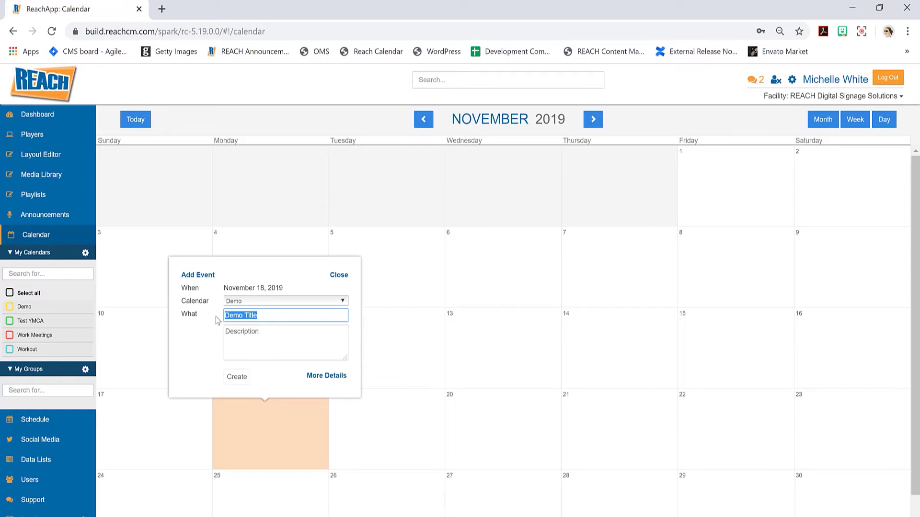
pyautogui.click(264, 334)
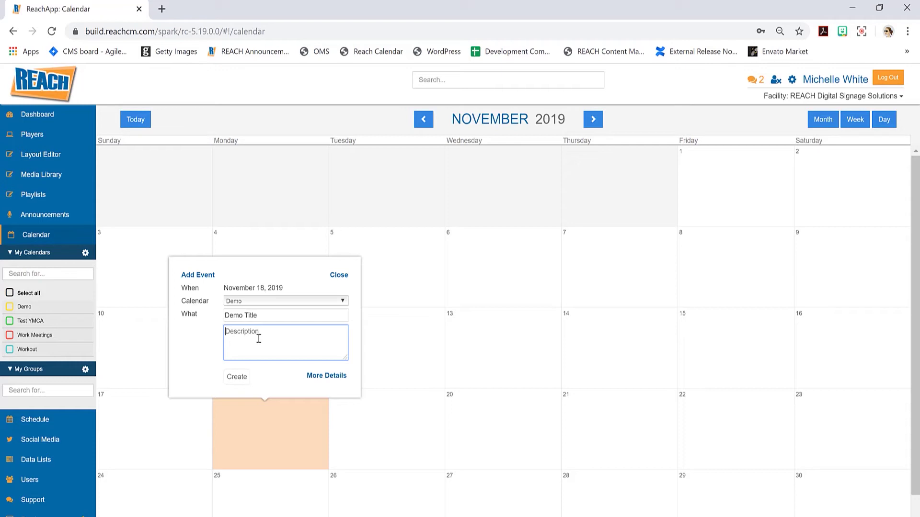
pyautogui.write('description will go here')
pyautogui.click(227, 333)
pyautogui.press('BackSpace')
pyautogui.write('D')
pyautogui.click(185, 377)
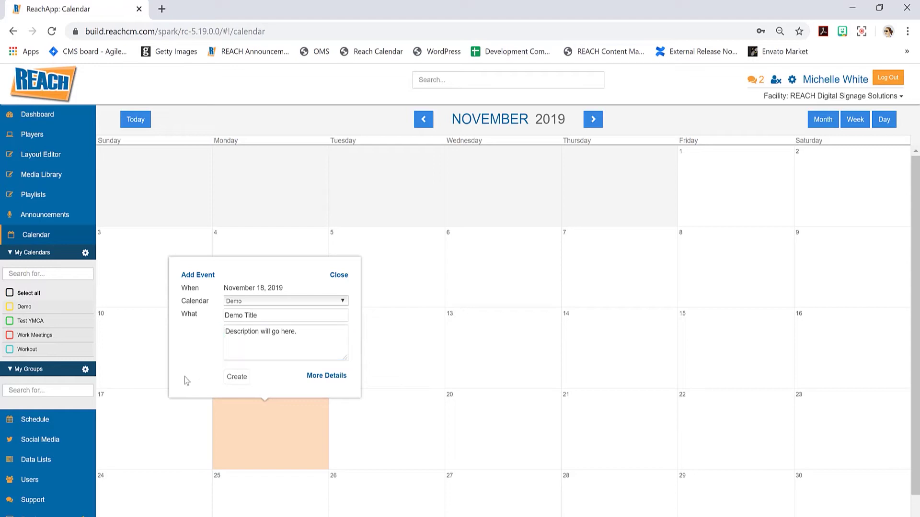
pyautogui.click(230, 381)
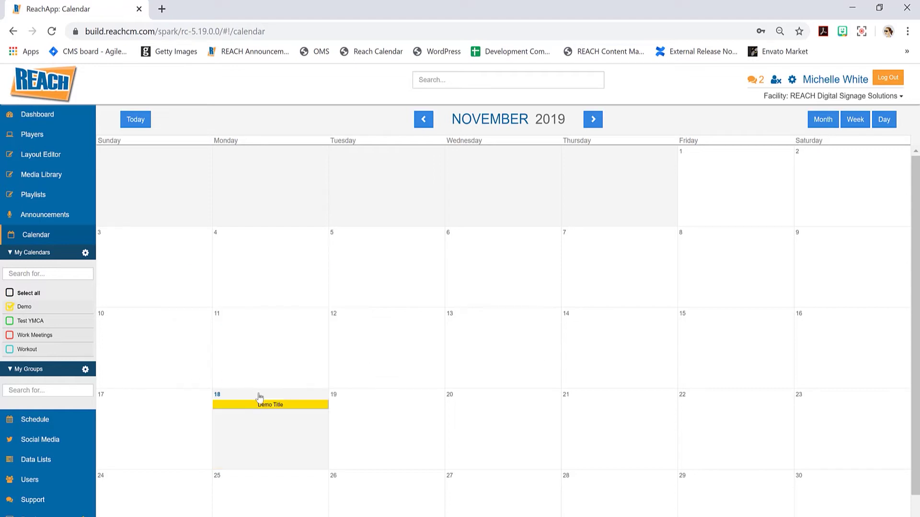
# Step: Start an event with full details on November 19, 2019, with All Day turned off and Repeats turned on
pyautogui.click(275, 430)
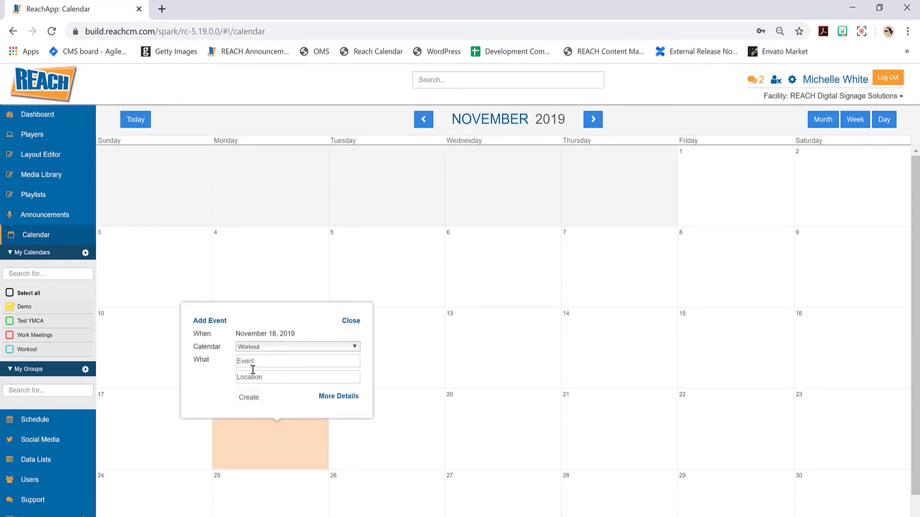
pyautogui.click(349, 321)
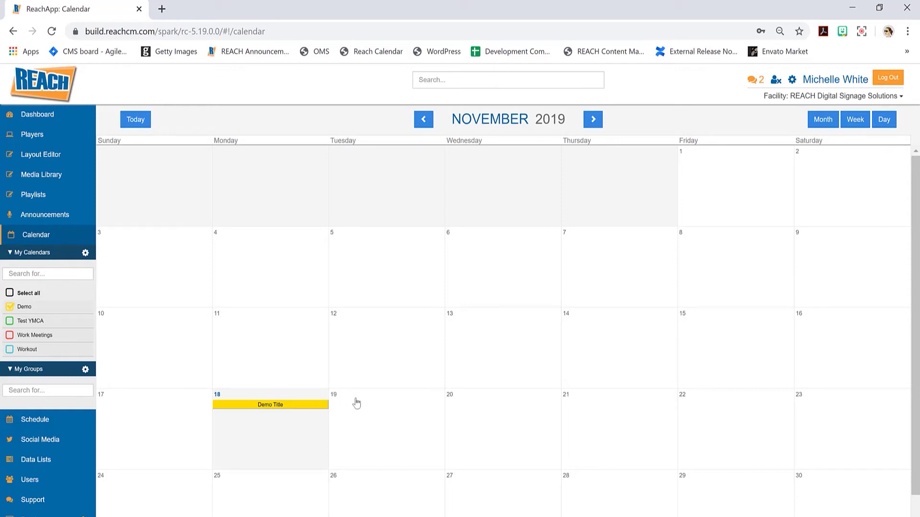
pyautogui.click(380, 413)
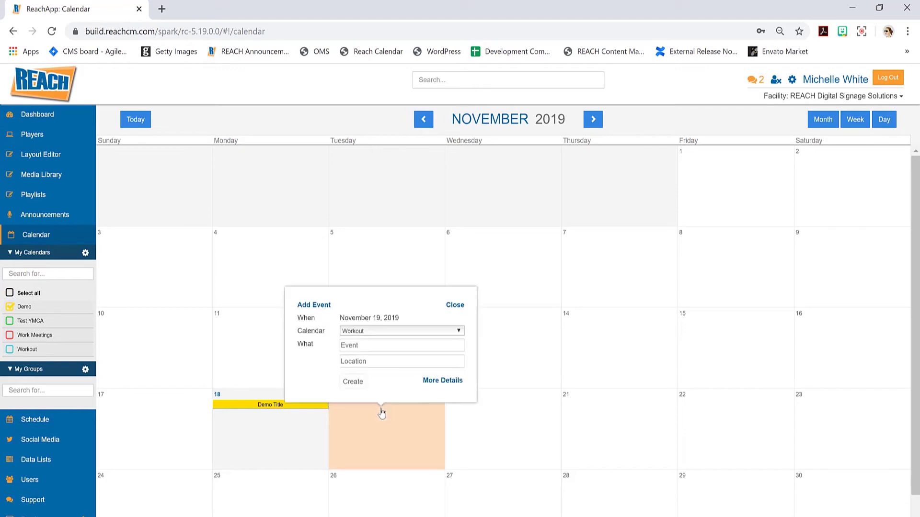
pyautogui.click(435, 384)
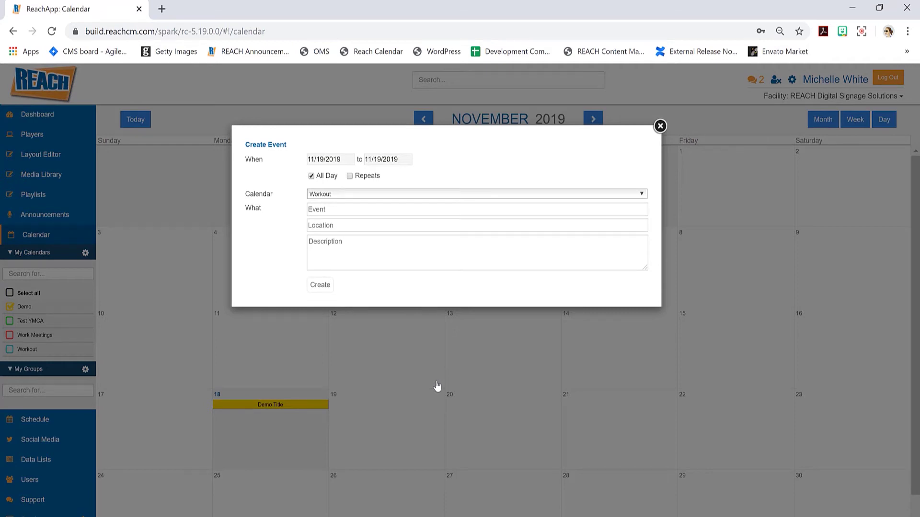
pyautogui.click(311, 177)
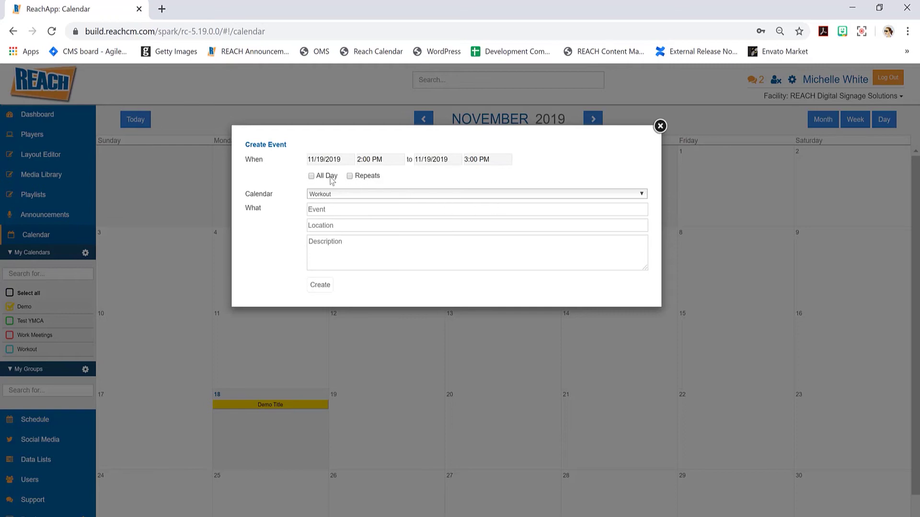
pyautogui.click(312, 177)
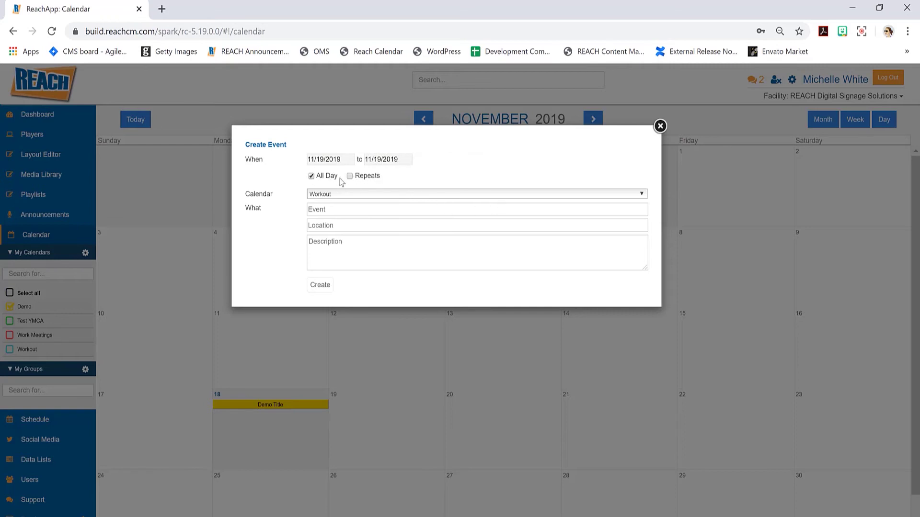
pyautogui.click(312, 177)
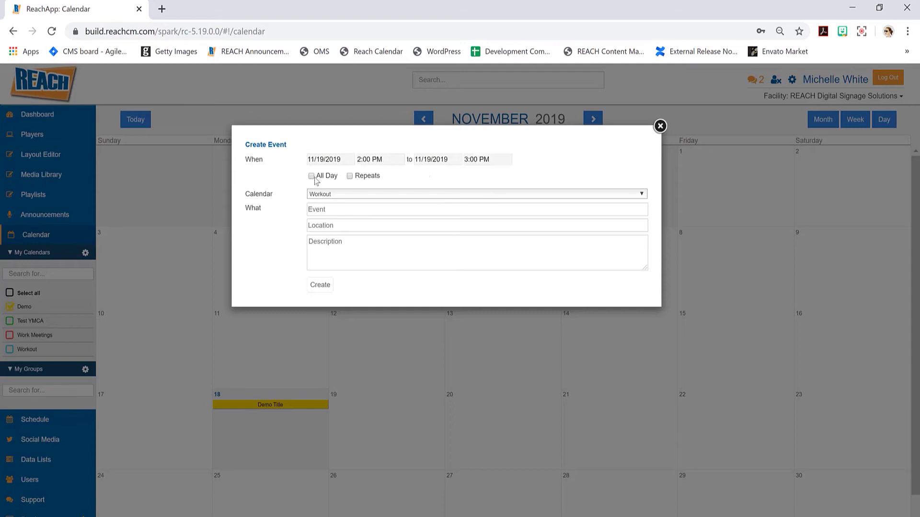
pyautogui.click(350, 176)
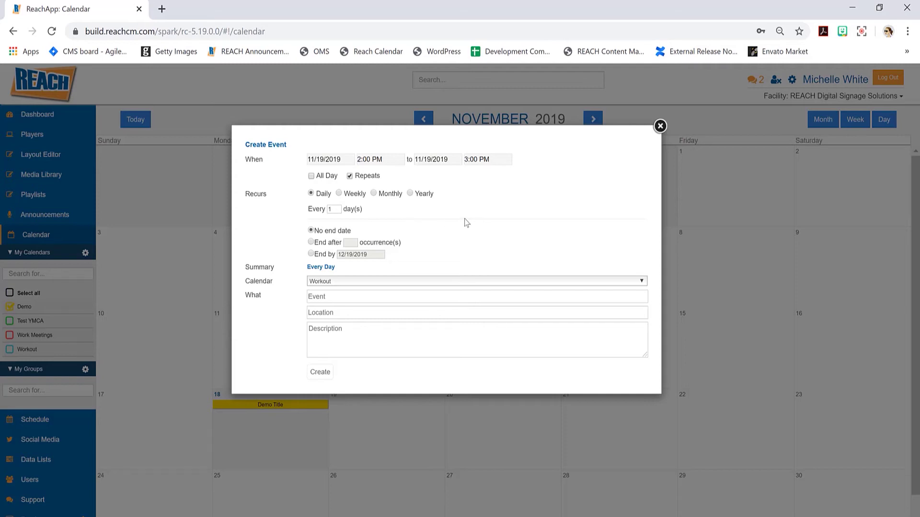
# Step: Set the November 19 event to run from 9:00 AM to 9:30 AM
pyautogui.click(363, 158)
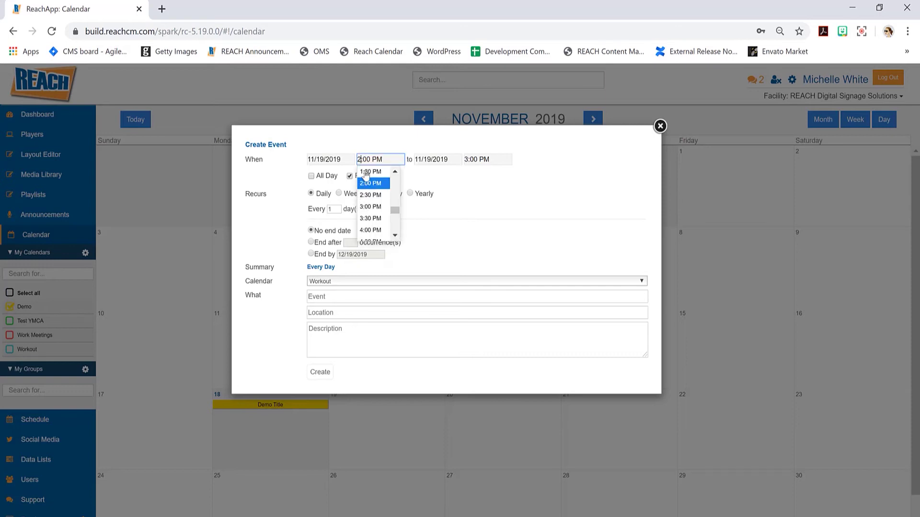
pyautogui.moveTo(395, 211); pyautogui.dragTo(397, 197)
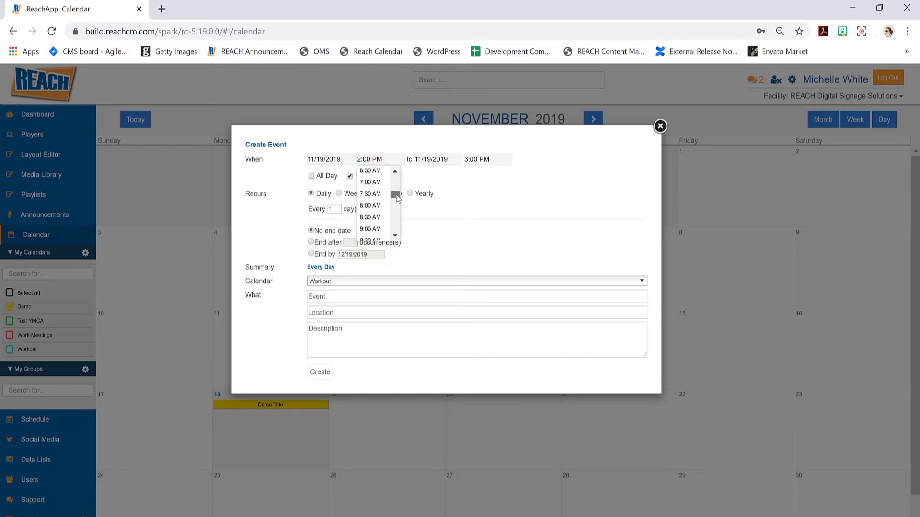
pyautogui.click(381, 229)
pyautogui.click(471, 159)
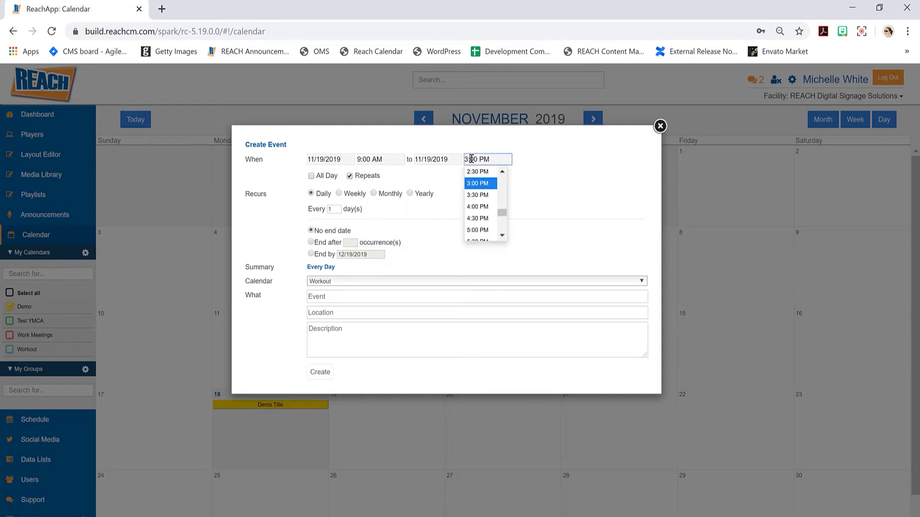
pyautogui.press('BackSpace')
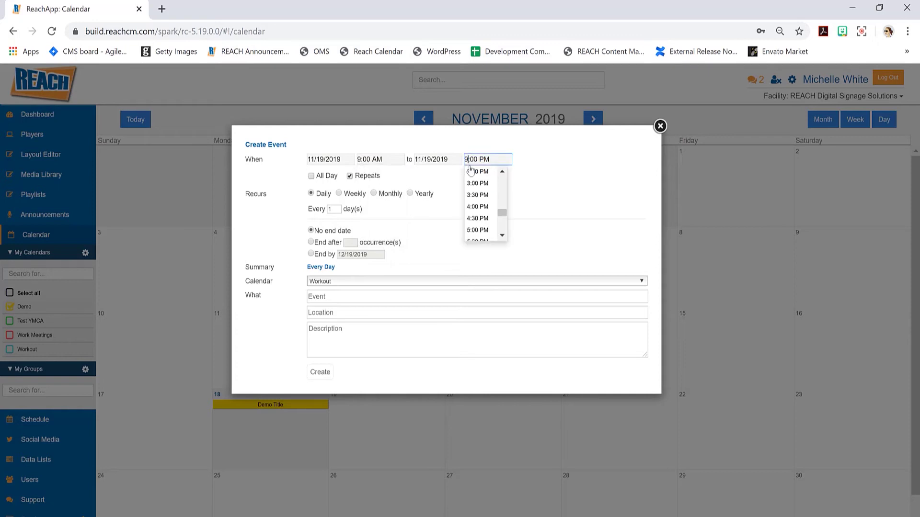
pyautogui.write('9')
pyautogui.press('BackSpace')
pyautogui.write('3')
pyautogui.click(484, 159)
pyautogui.press('BackSpace')
pyautogui.write('A')
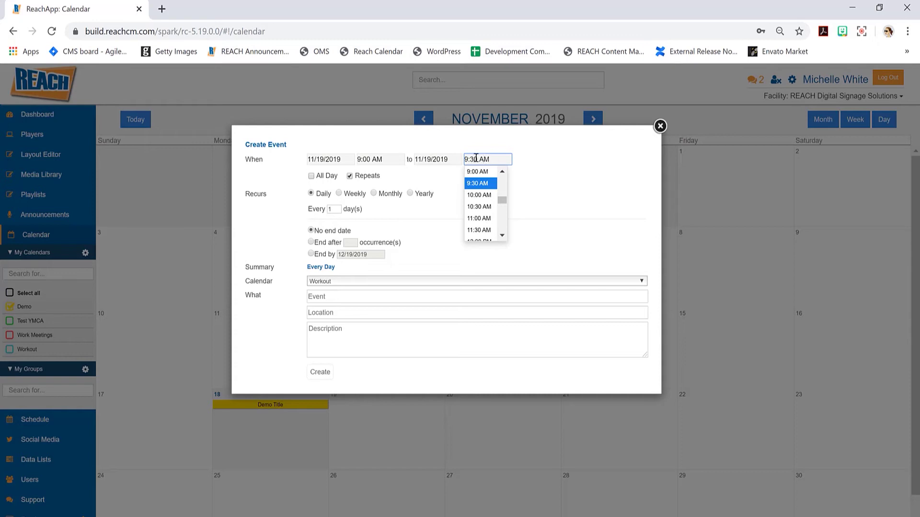
pyautogui.click(541, 177)
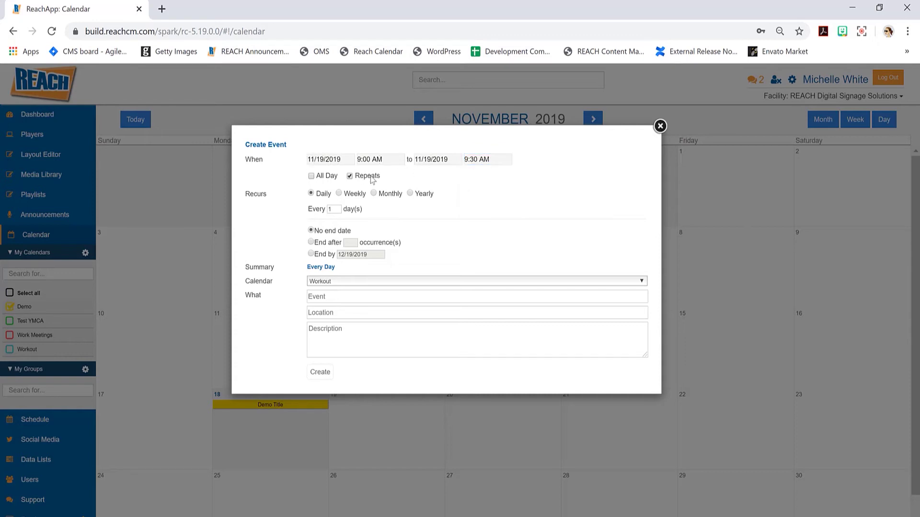
# Step: Make the event recur weekly and limit the recurrence with an end-by date
pyautogui.click(339, 194)
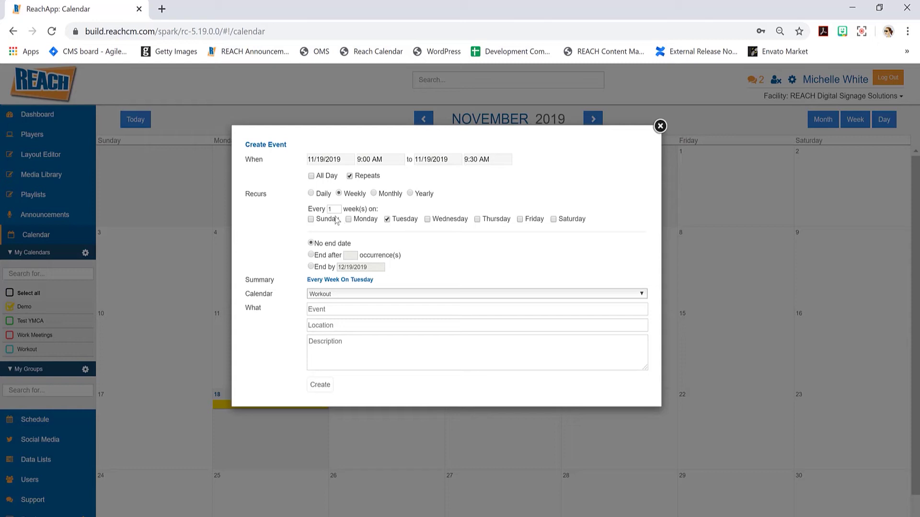
pyautogui.moveTo(335, 209); pyautogui.dragTo(307, 210)
pyautogui.click(311, 256)
pyautogui.click(311, 267)
pyautogui.click(372, 266)
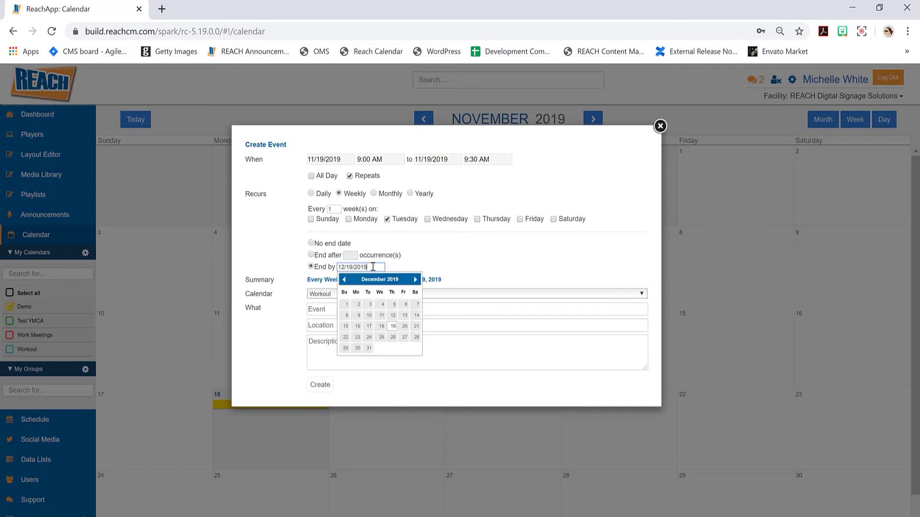
pyautogui.click(416, 280)
pyautogui.click(416, 280)
pyautogui.click(417, 280)
pyautogui.click(416, 280)
pyautogui.click(417, 280)
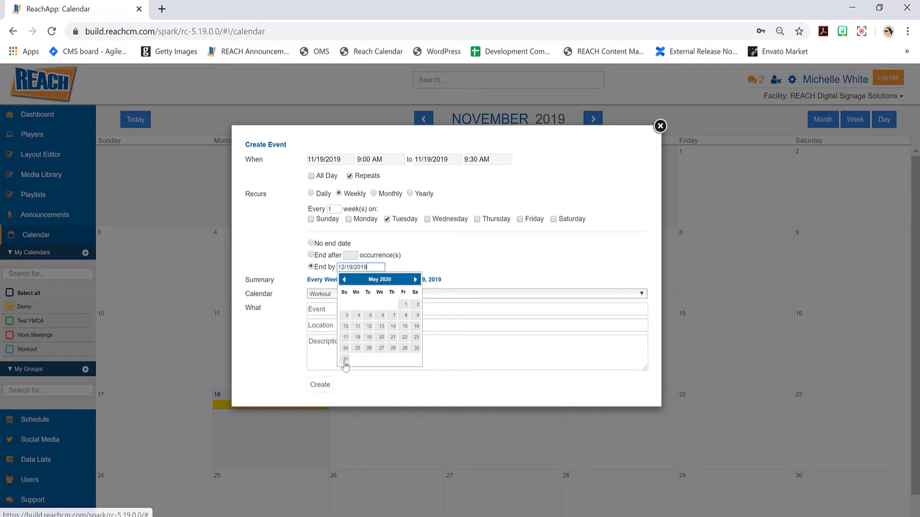
pyautogui.click(458, 260)
pyautogui.click(311, 243)
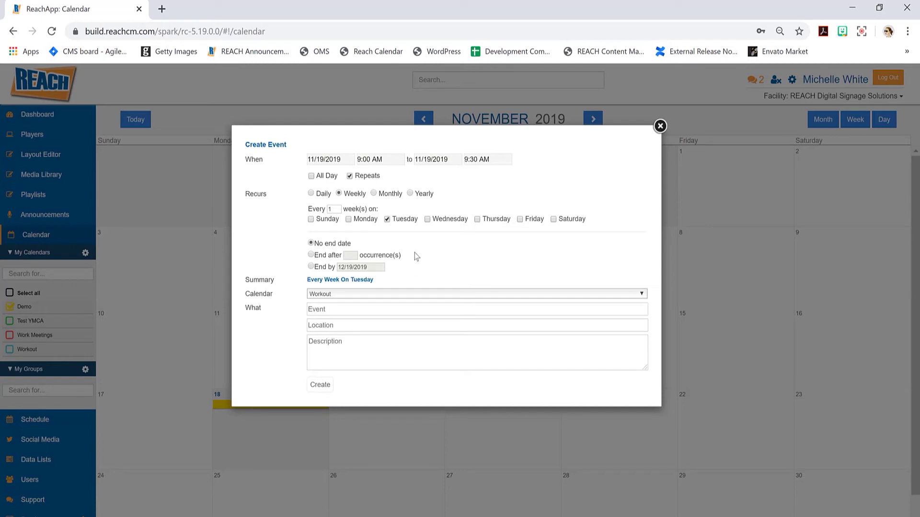
# Step: Assign the weekly Tuesday event to the Demo calendar
pyautogui.moveTo(375, 279); pyautogui.dragTo(314, 280)
pyautogui.click(418, 275)
pyautogui.moveTo(261, 294); pyautogui.dragTo(280, 294)
pyautogui.click(292, 295)
pyautogui.click(316, 295)
pyautogui.click(319, 368)
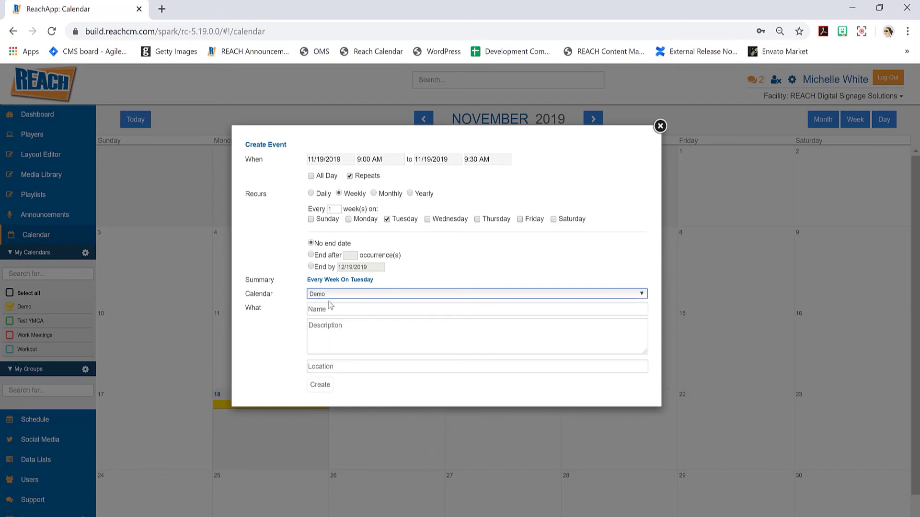
# Step: Name the event Demo Meeting and enter the description "lets discuss all the demo we need to talk about"
pyautogui.click(330, 309)
pyautogui.write('De')
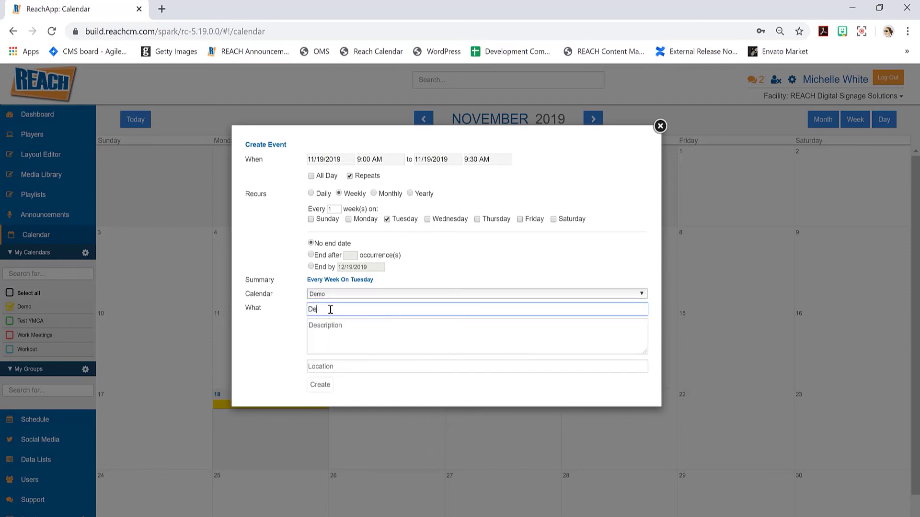
pyautogui.write('mo Meeting')
pyautogui.click(340, 337)
pyautogui.write('lets discuss all the ')
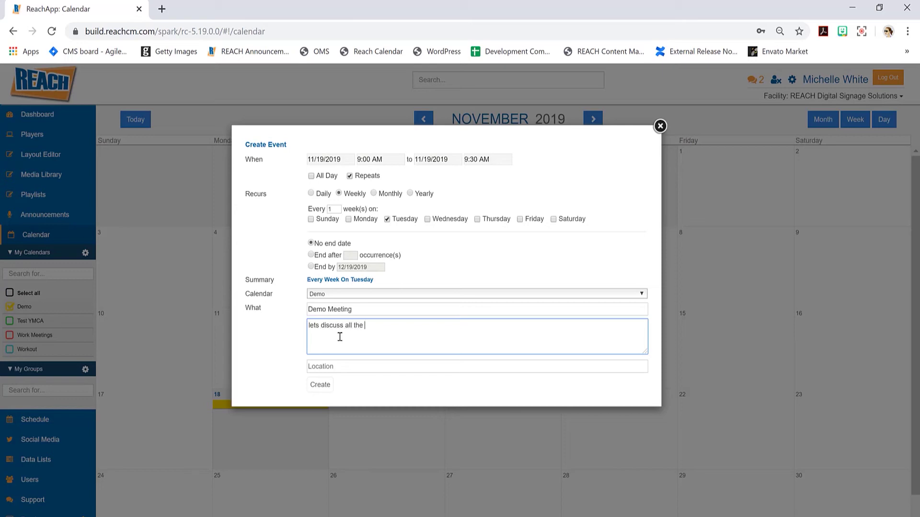
pyautogui.write('demo we need to talk about')
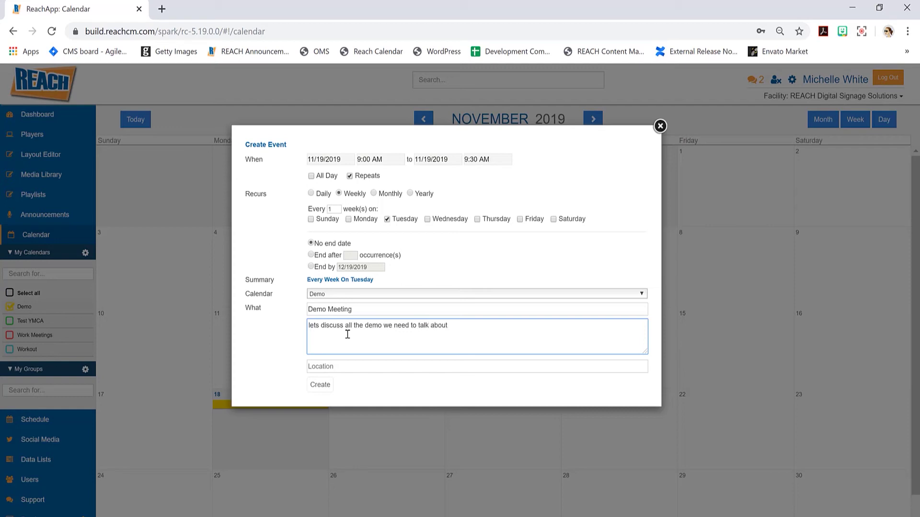
# Step: Set the event's location to "cr" and create the event
pyautogui.click(340, 365)
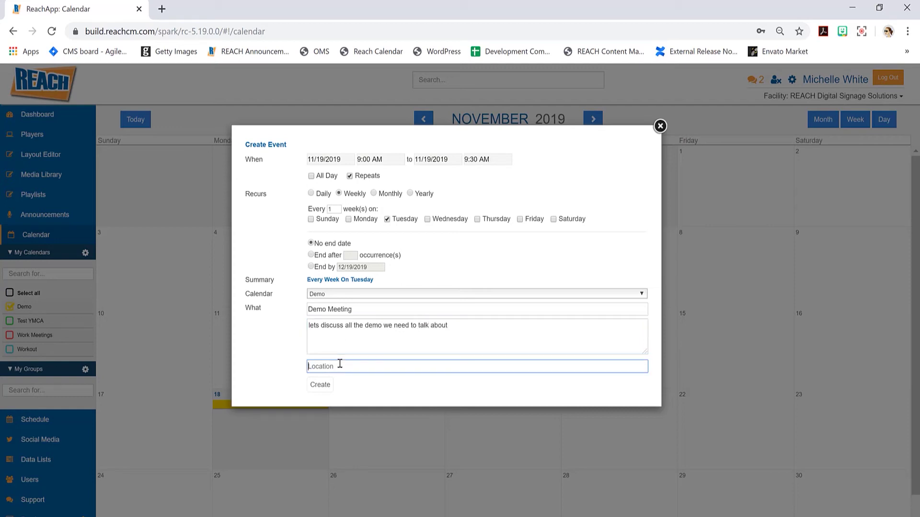
pyautogui.write('CR')
pyautogui.doubleClick(310, 366)
pyautogui.press('BackSpace')
pyautogui.click(303, 360)
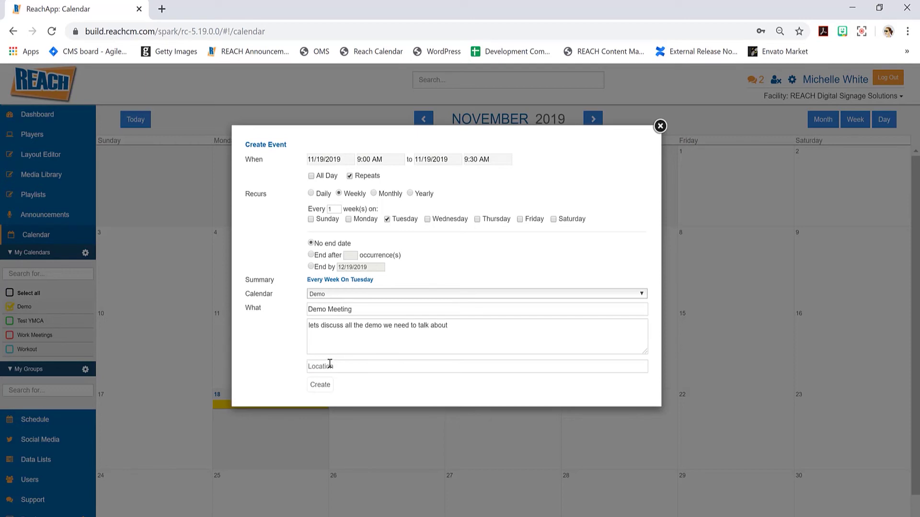
pyautogui.click(352, 367)
pyautogui.write('cr')
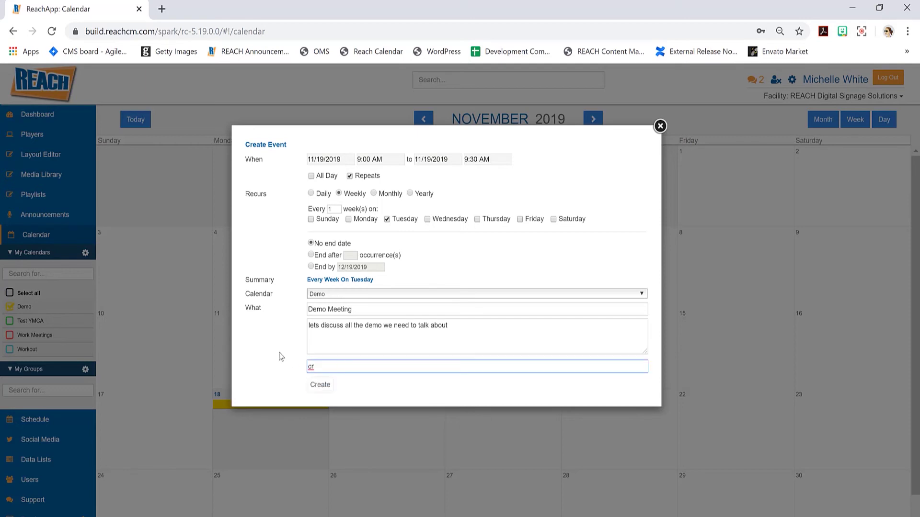
pyautogui.click(320, 385)
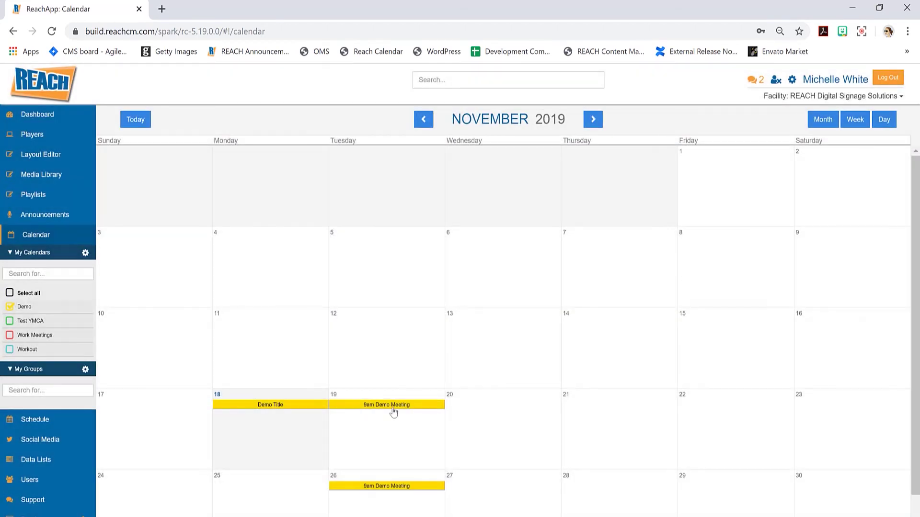
# Step: Check the repeating Demo Meeting entries in December 2019 and January 2020, and return to November 2019
pyautogui.click(593, 120)
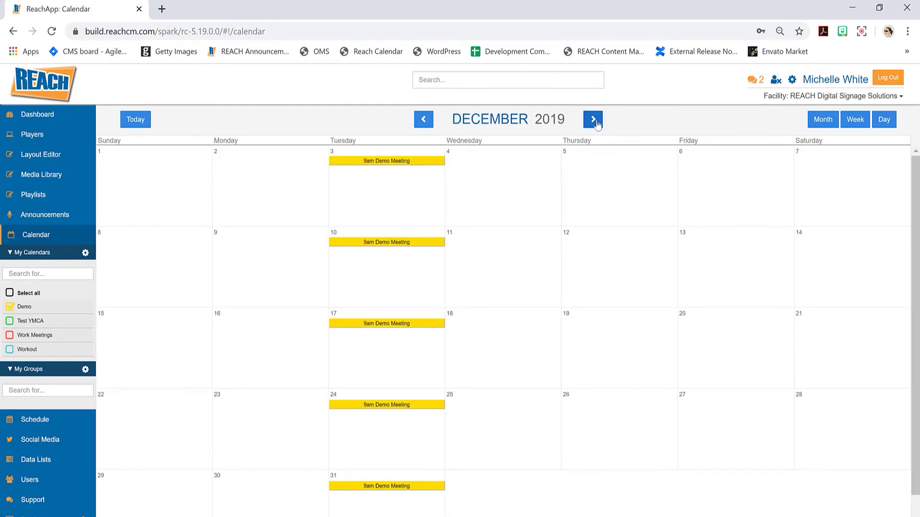
pyautogui.click(594, 121)
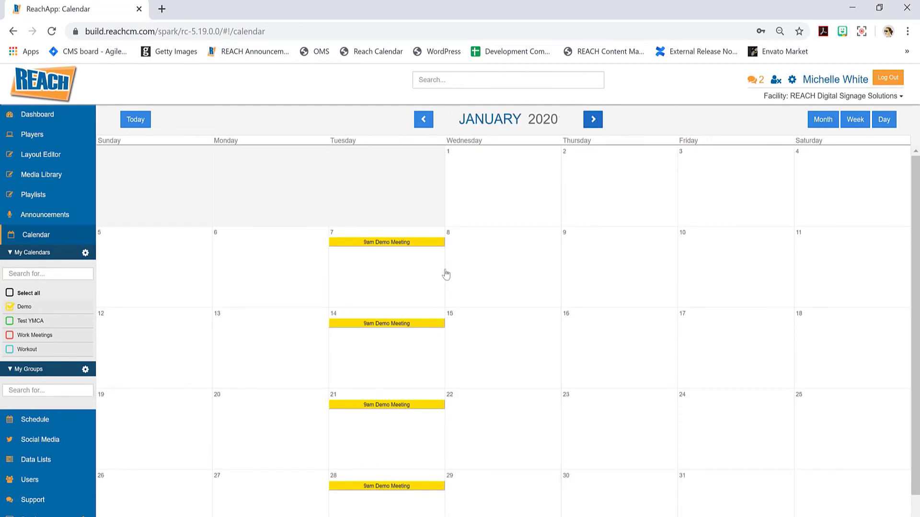
pyautogui.click(425, 123)
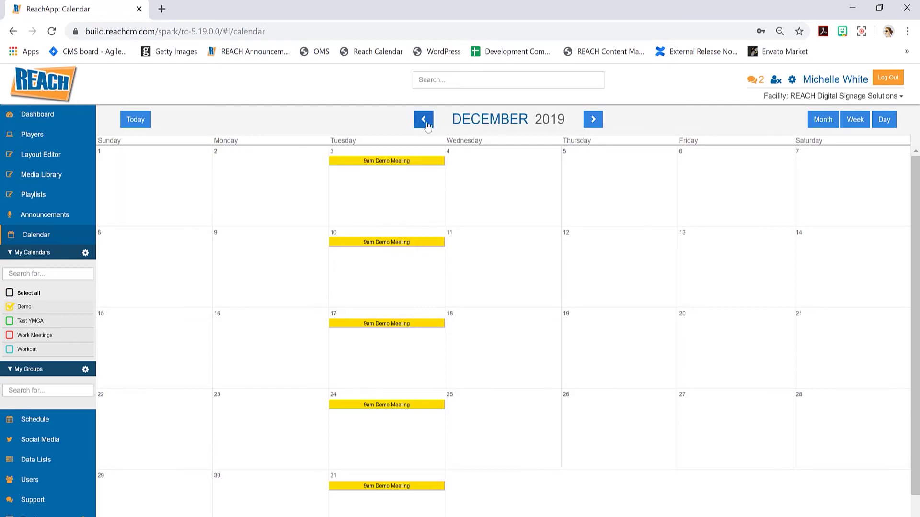
pyautogui.click(425, 123)
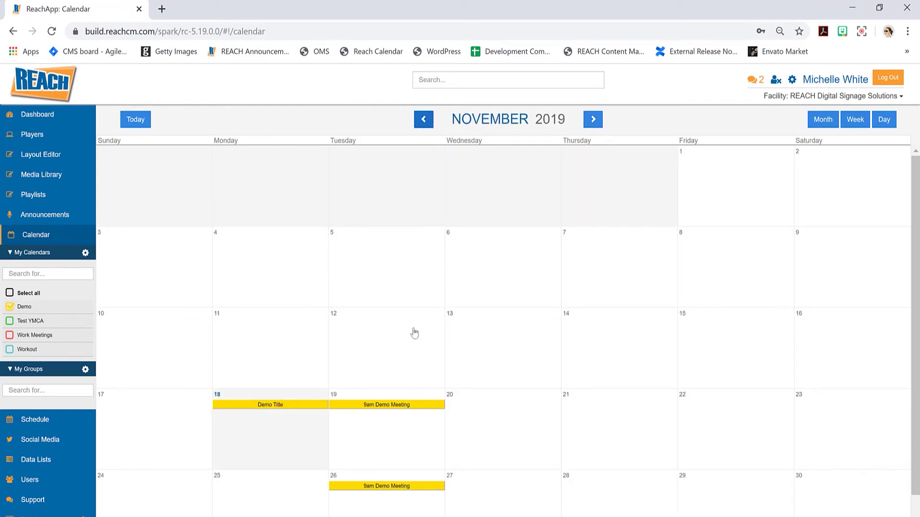
# Step: Open the full details of the November 19 Demo Meeting and set its time to 10:00 AM to 10:30 AM
pyautogui.click(378, 407)
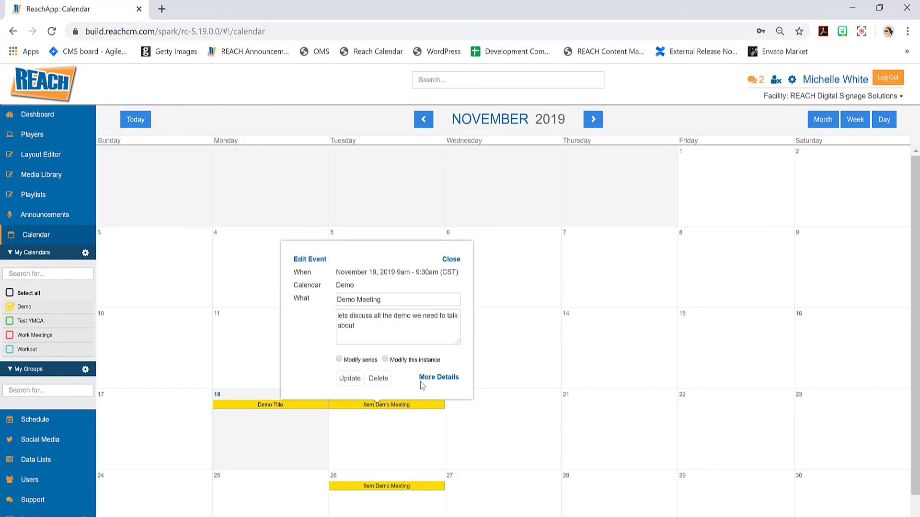
pyautogui.click(439, 378)
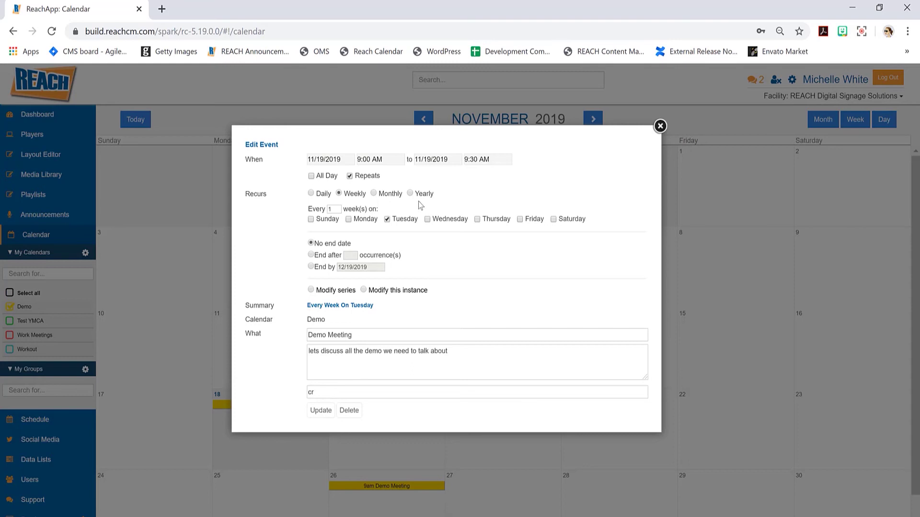
pyautogui.click(361, 160)
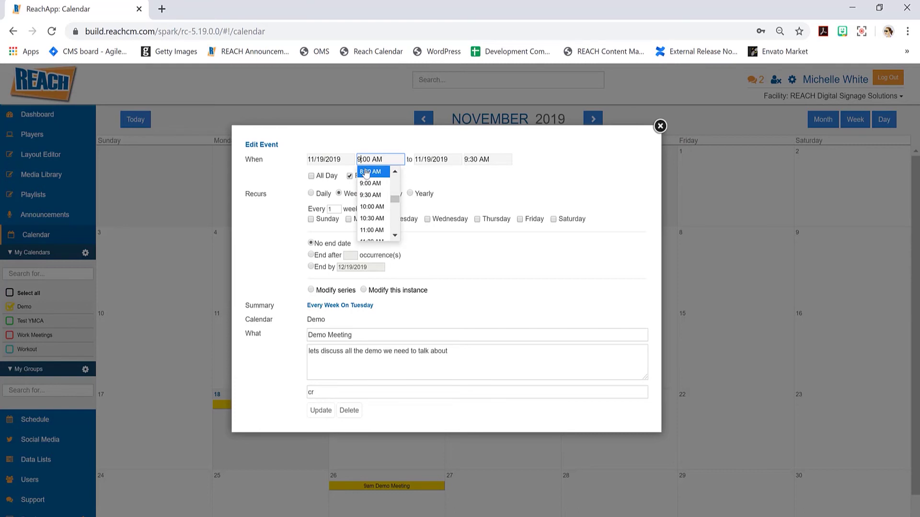
pyautogui.press('BackSpace')
pyautogui.write('10')
pyautogui.click(475, 159)
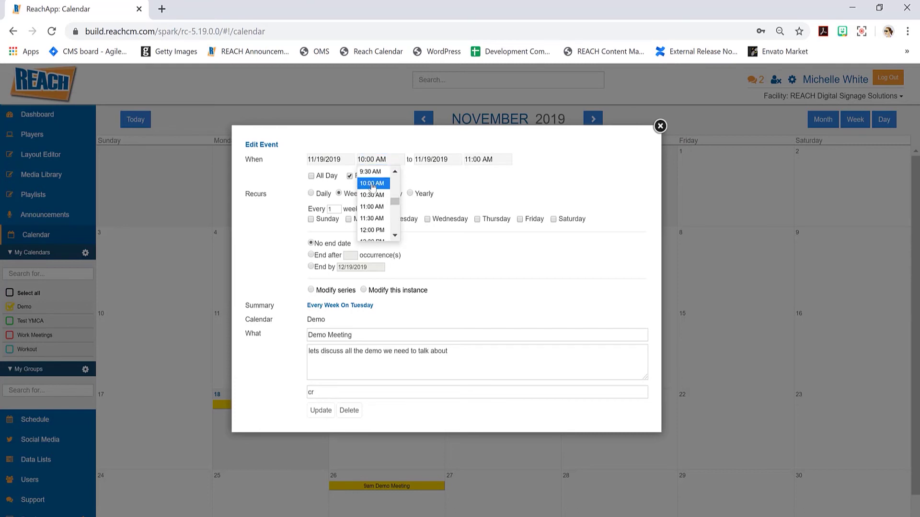
pyautogui.write('11')
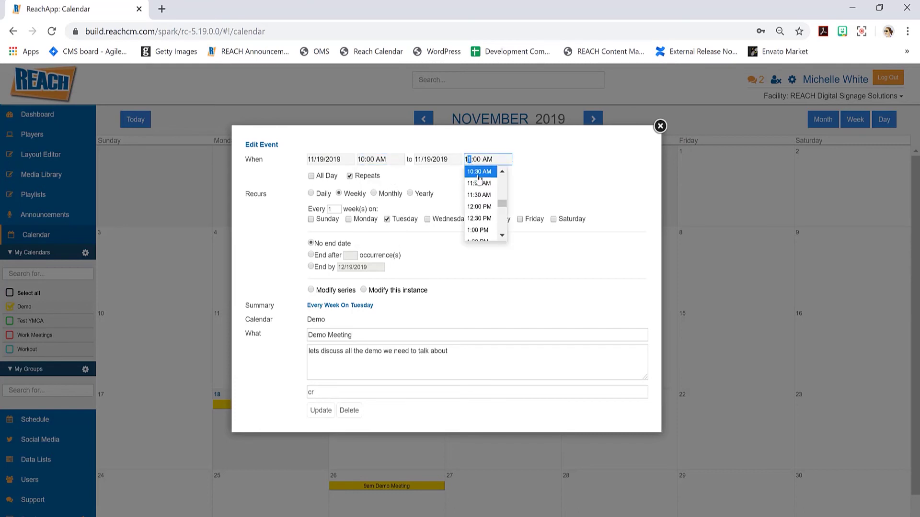
pyautogui.click(478, 173)
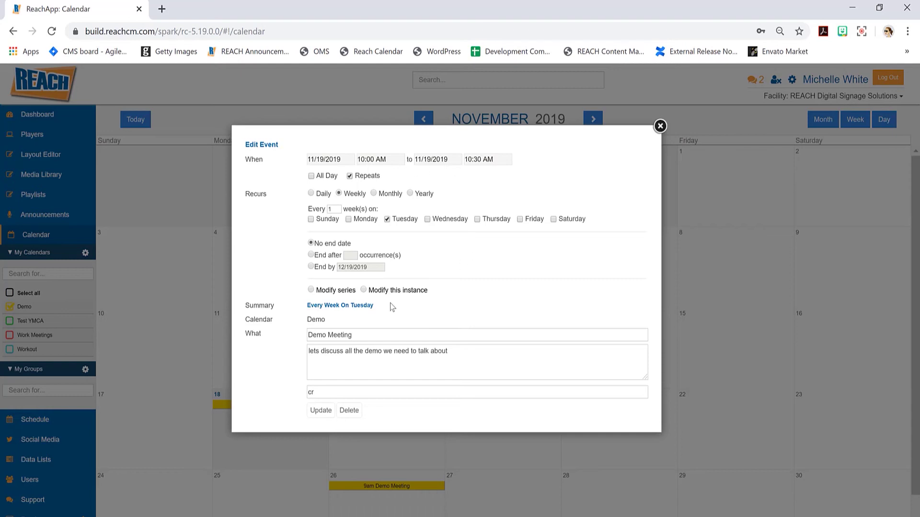
# Step: Apply the new meeting time with Modify this instance and update the event
pyautogui.moveTo(353, 294); pyautogui.dragTo(318, 294)
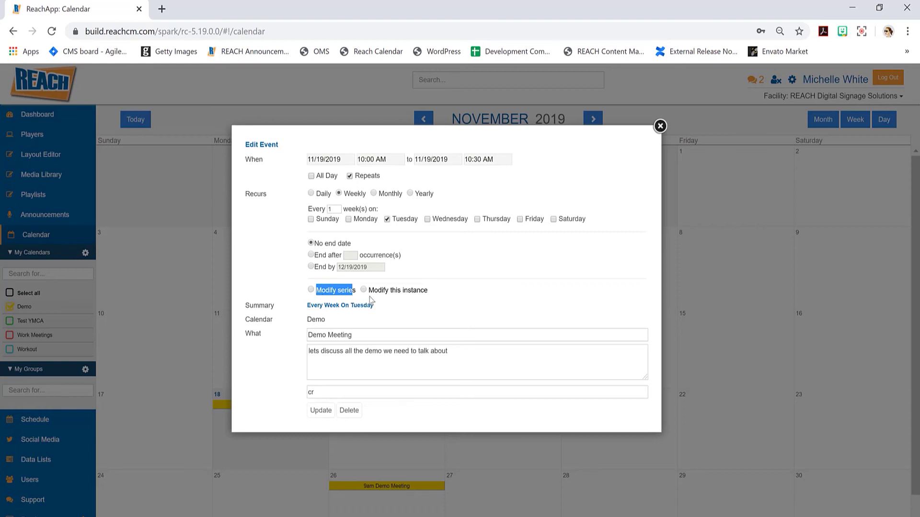
pyautogui.click(392, 292)
pyautogui.moveTo(393, 292); pyautogui.dragTo(490, 291)
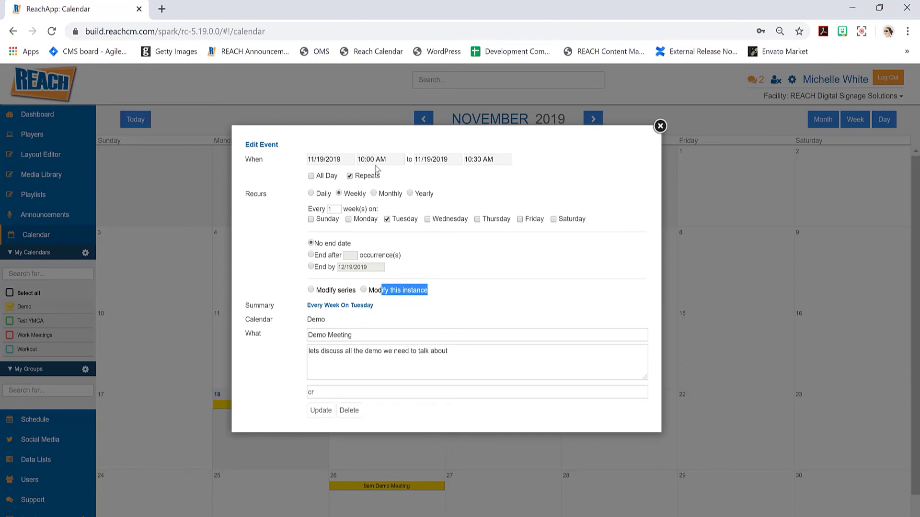
pyautogui.click(456, 287)
pyautogui.moveTo(384, 291); pyautogui.dragTo(420, 292)
pyautogui.click(363, 291)
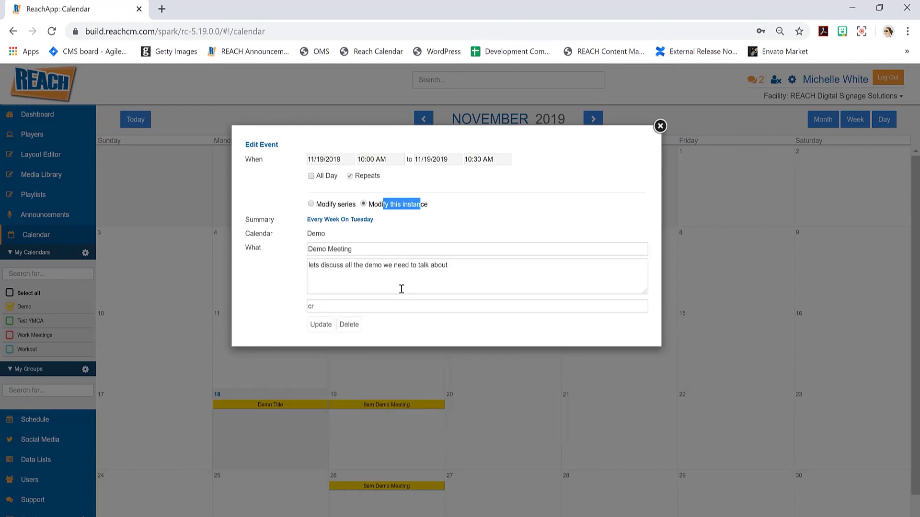
pyautogui.click(398, 222)
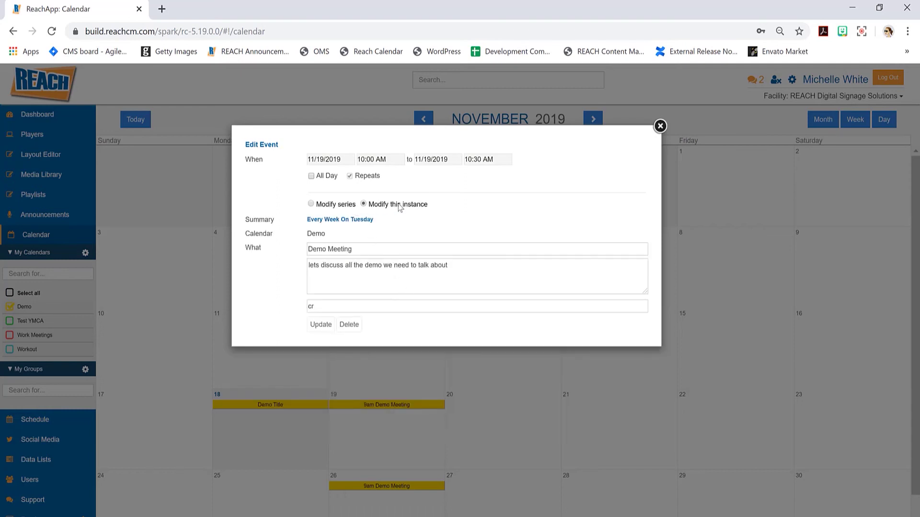
pyautogui.click(334, 205)
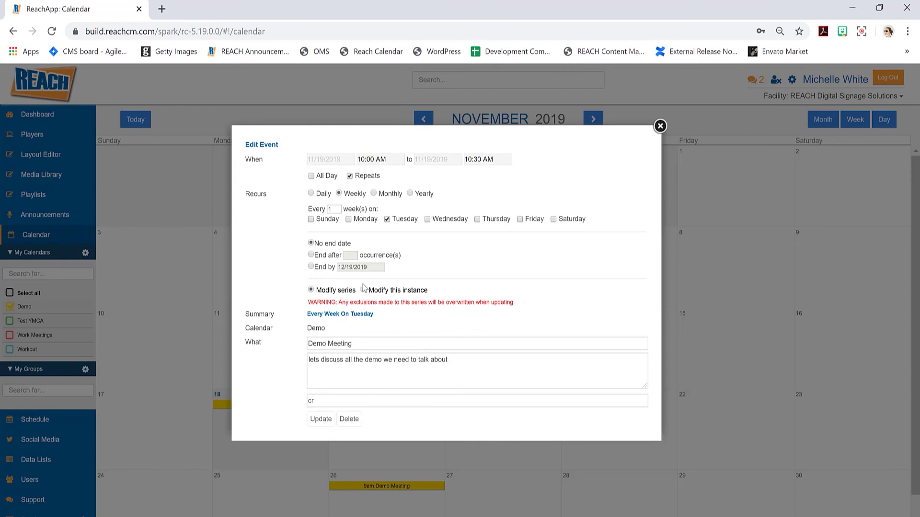
pyautogui.moveTo(326, 303); pyautogui.dragTo(499, 305)
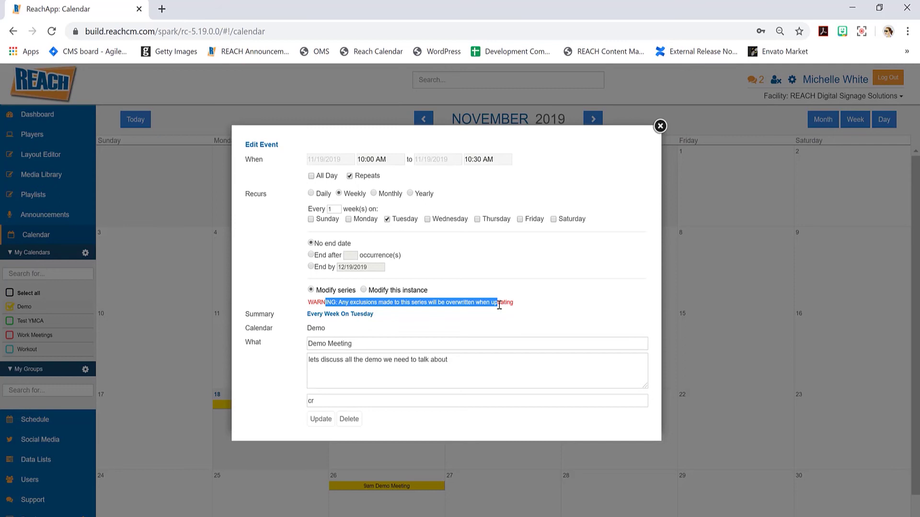
pyautogui.click(481, 295)
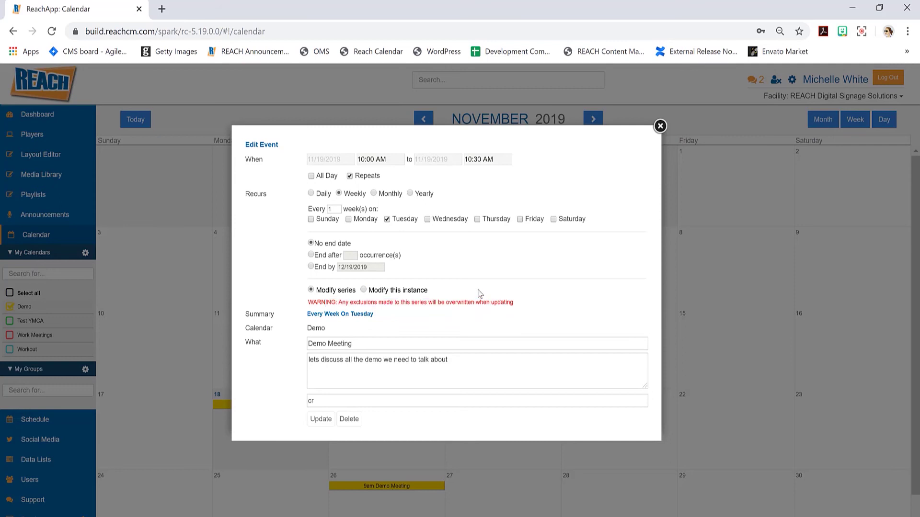
pyautogui.click(364, 291)
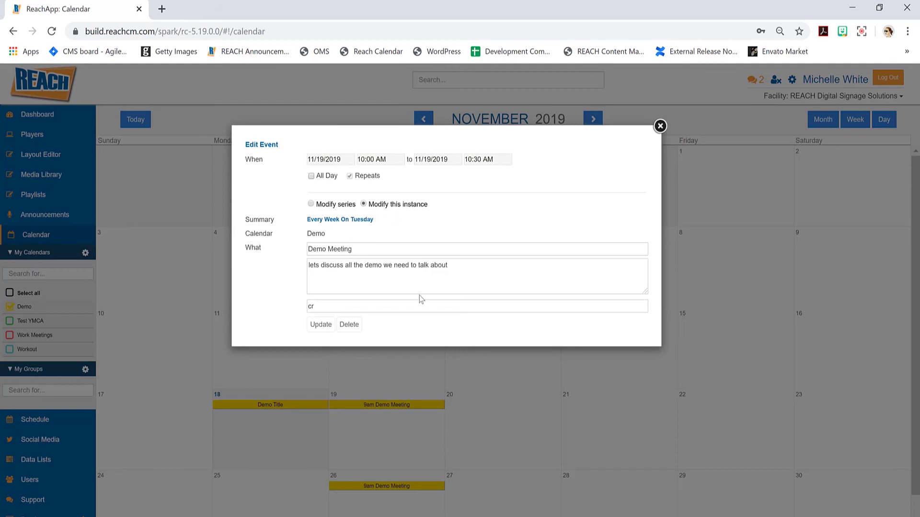
pyautogui.click(320, 324)
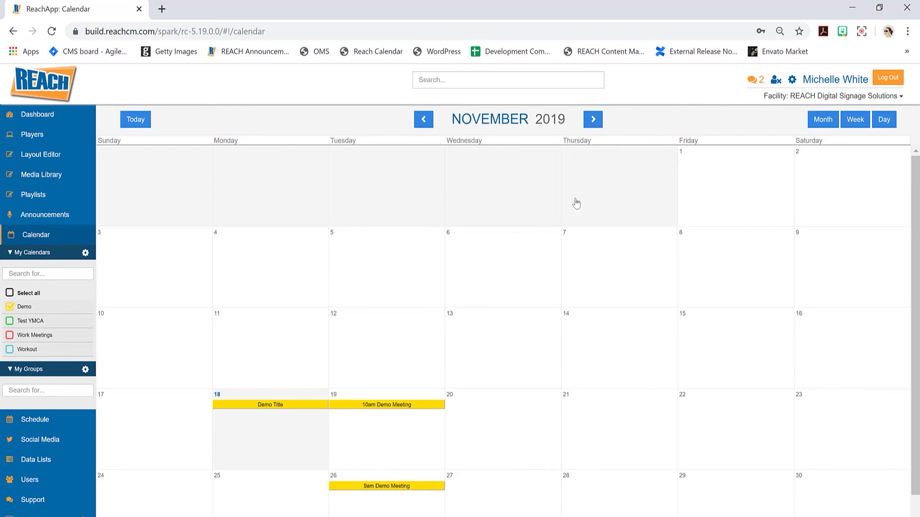
# Step: Start an event with full details on November 20, 2019, with Repeats turned on and All Day turned off
pyautogui.click(598, 122)
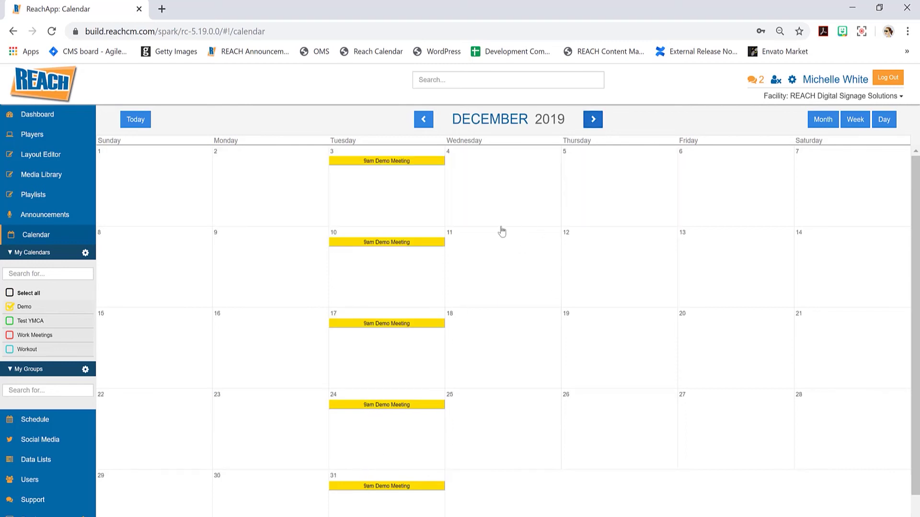
pyautogui.click(424, 121)
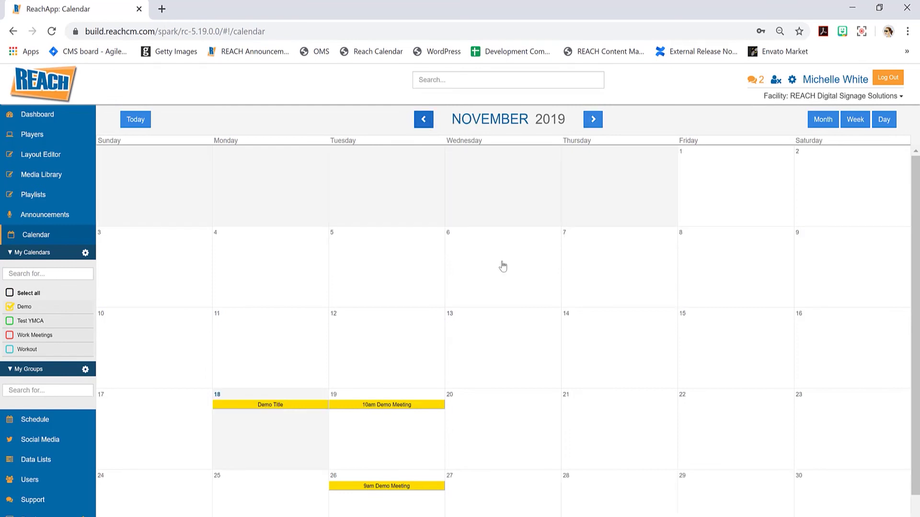
pyautogui.click(456, 418)
pyautogui.click(513, 390)
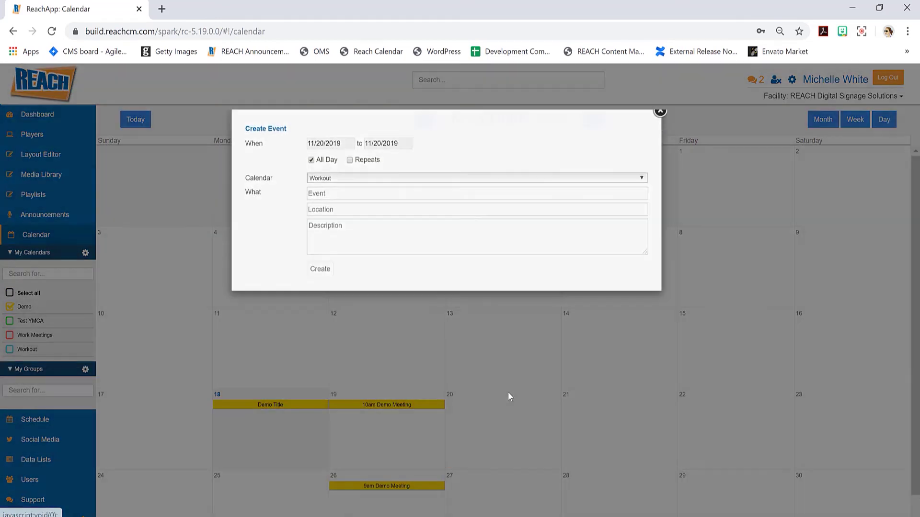
pyautogui.click(350, 177)
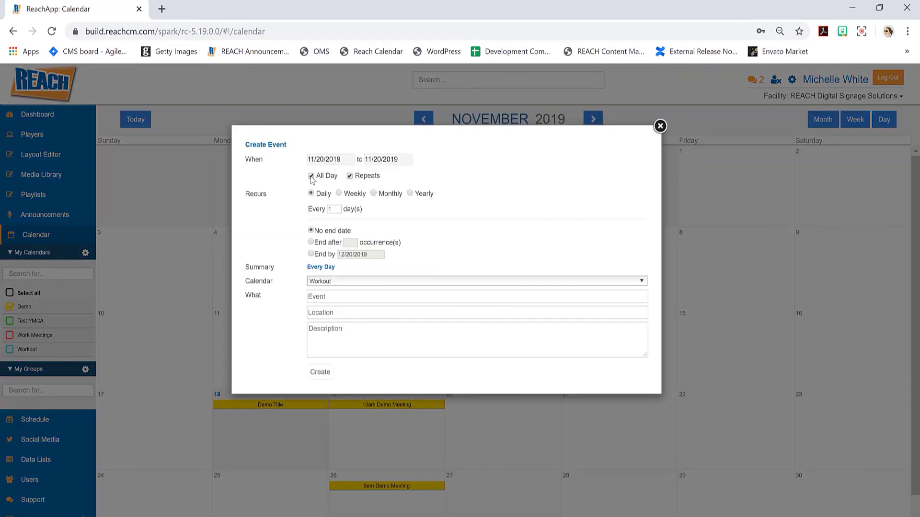
pyautogui.click(312, 177)
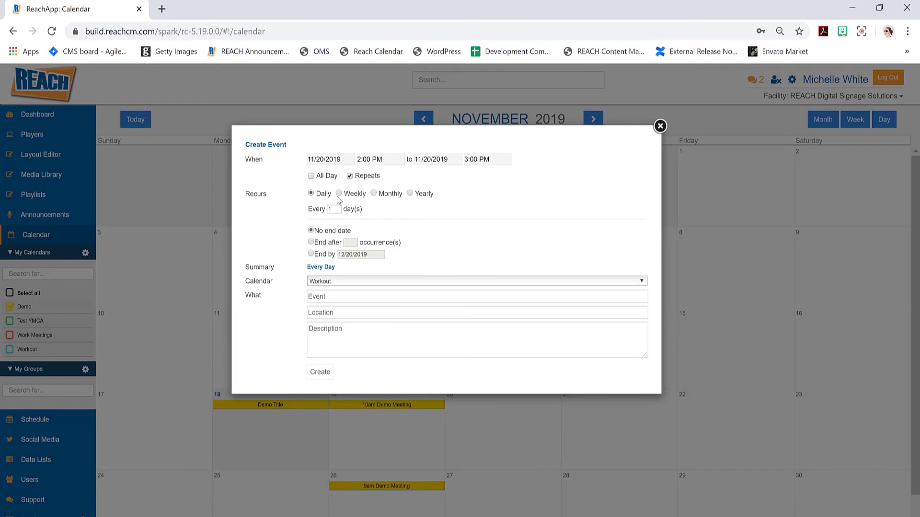
# Step: Try the All Day and Repeats options of the new November 20 event, ending with only Repeats turned on
pyautogui.click(311, 176)
pyautogui.click(312, 176)
pyautogui.click(350, 176)
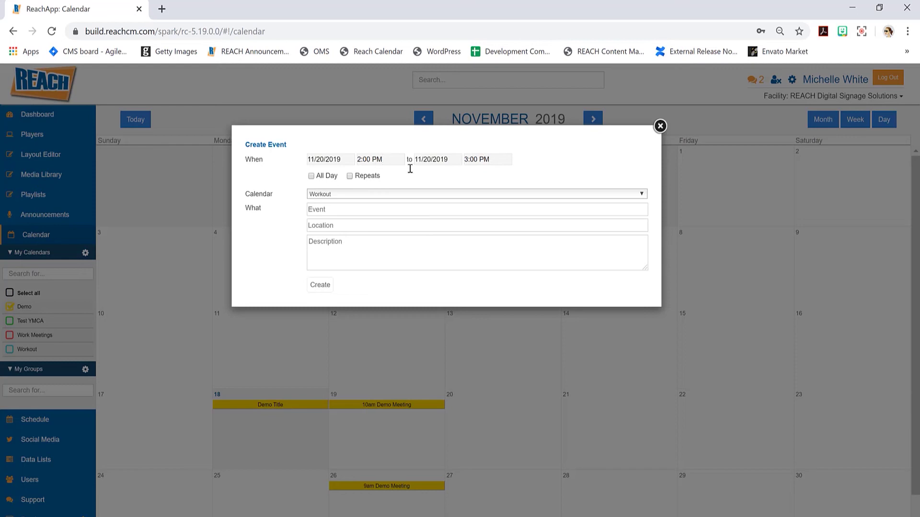
pyautogui.click(350, 176)
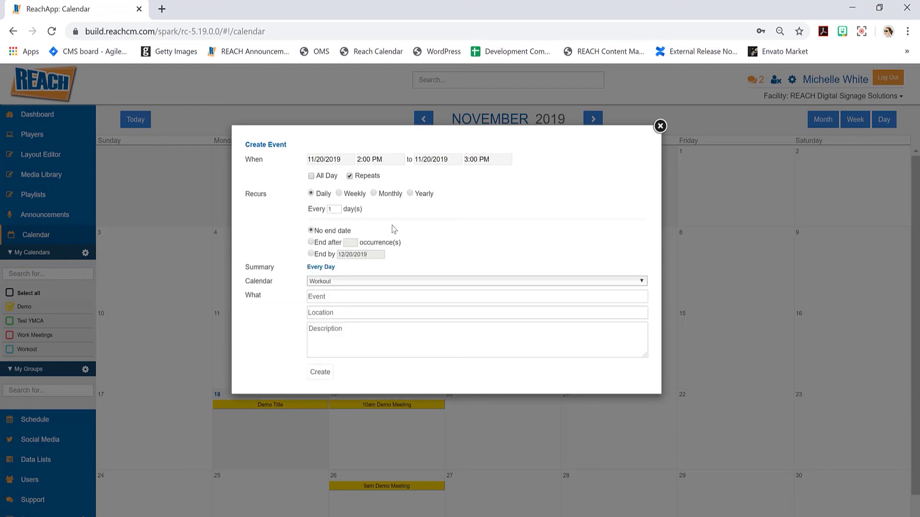
# Step: Review the Weekly, Monthly (first Sunday) and Yearly recurrence options of the new event, and close it without creating it
pyautogui.click(339, 193)
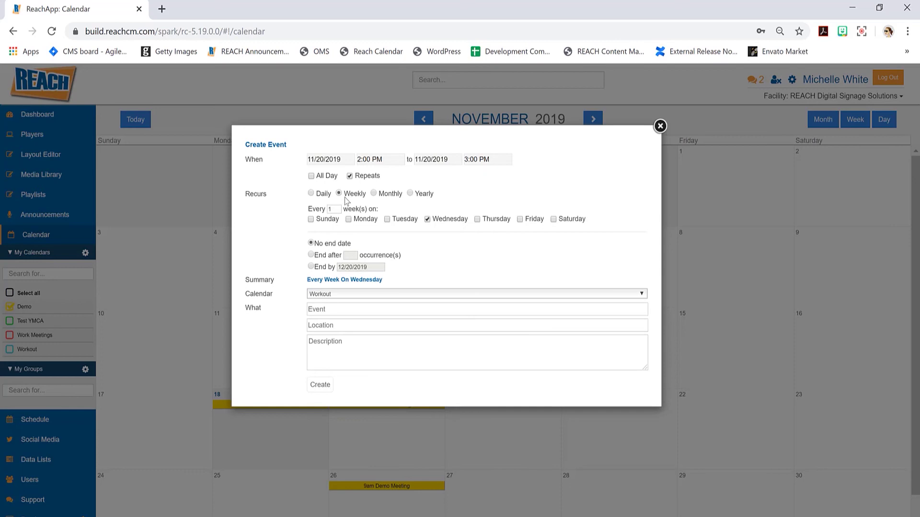
pyautogui.click(373, 193)
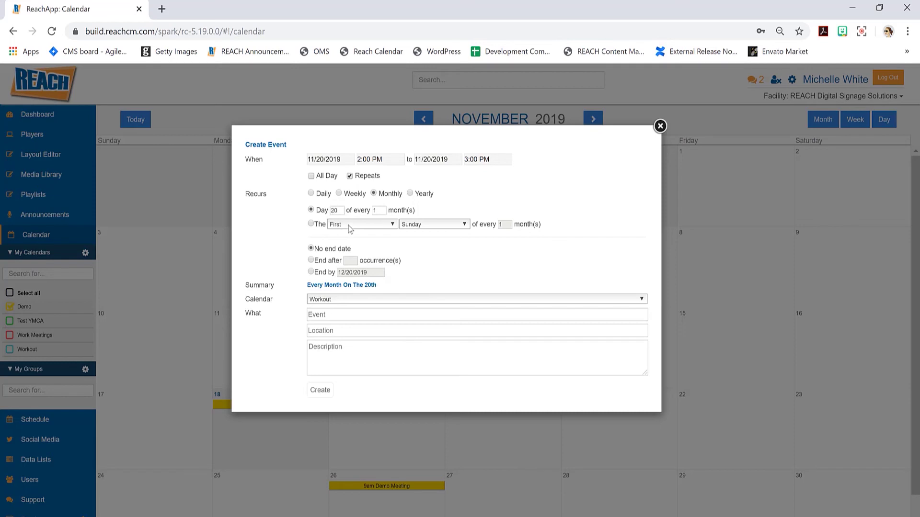
pyautogui.click(311, 224)
pyautogui.click(350, 224)
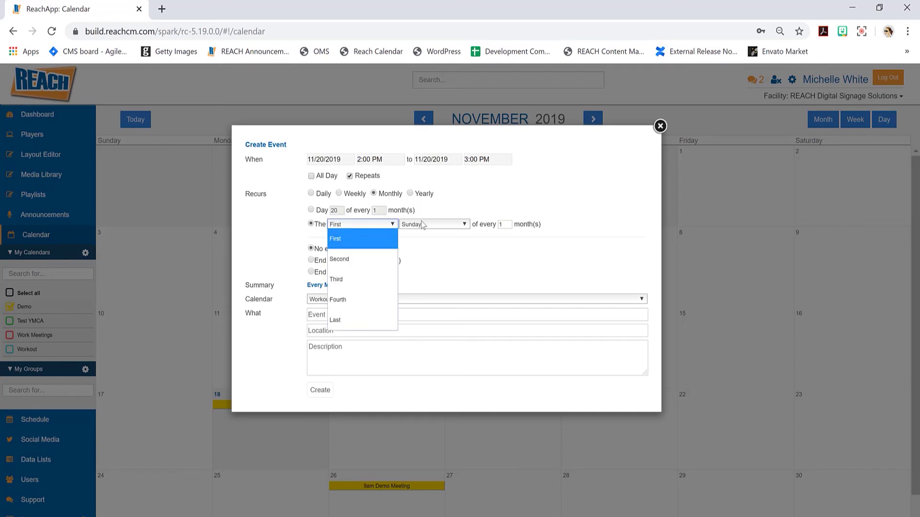
pyautogui.click(436, 236)
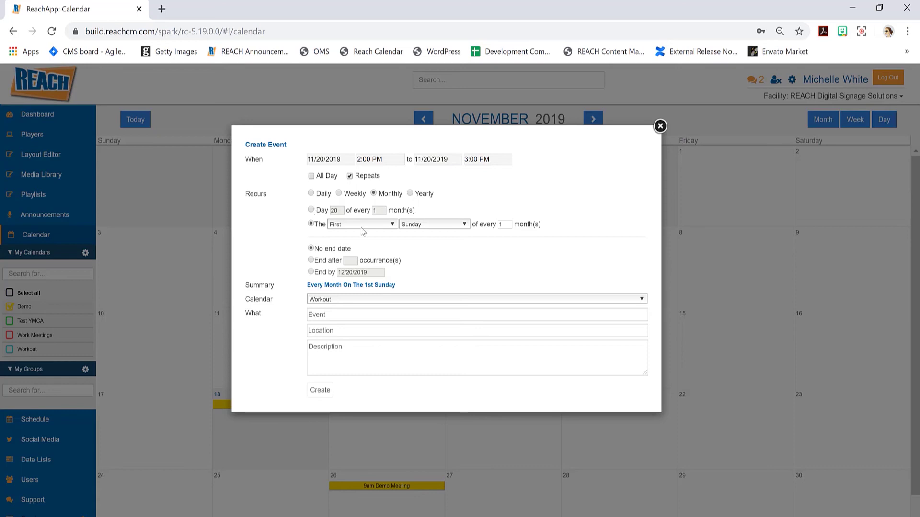
pyautogui.click(410, 194)
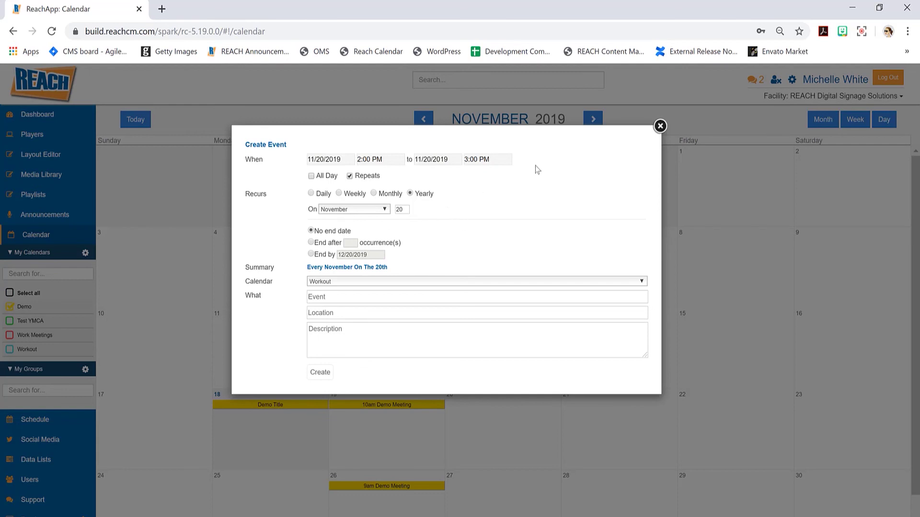
pyautogui.click(660, 126)
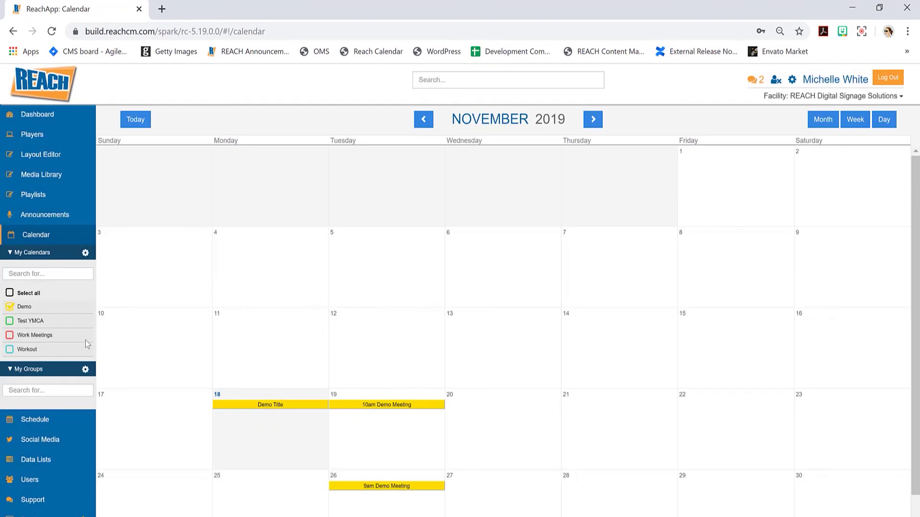
# Step: Display only the Workout calendar, check its repeating events through the following month, and return to November 2019
pyautogui.click(9, 306)
pyautogui.click(9, 349)
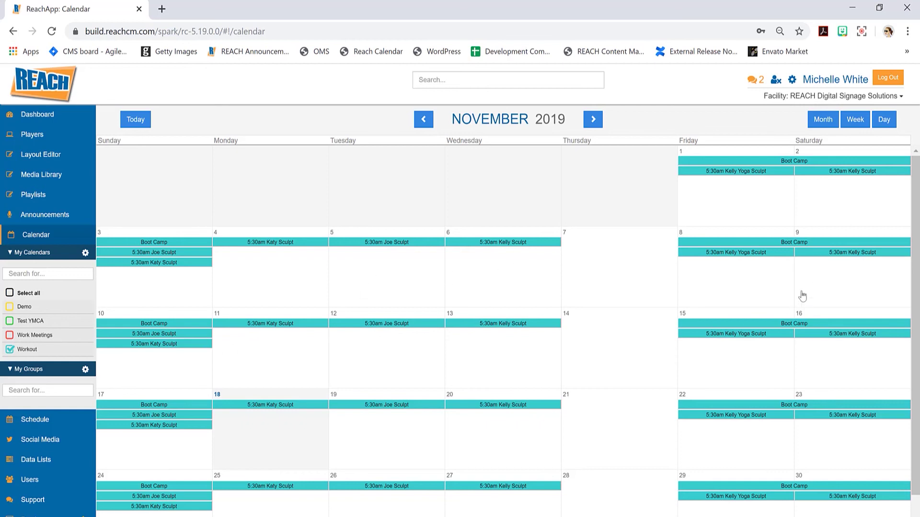
pyautogui.scroll(-1, 767, 304)
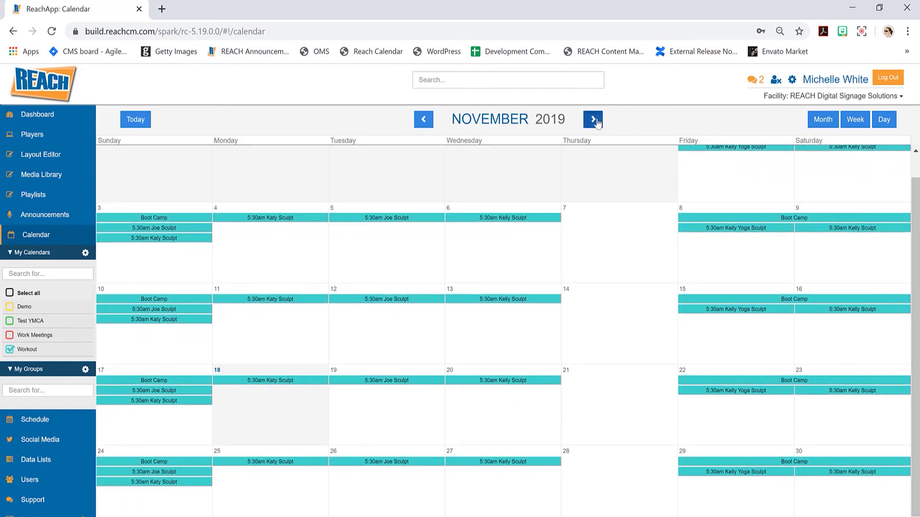
pyautogui.click(595, 121)
pyautogui.click(424, 120)
# Step: Start a calendar group named "Group Name" and add all available calendars to it
pyautogui.click(85, 370)
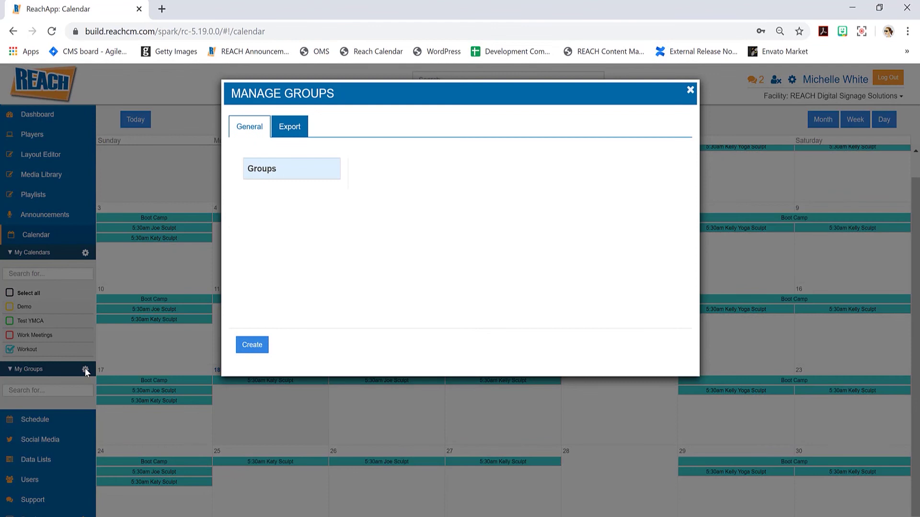
pyautogui.click(252, 344)
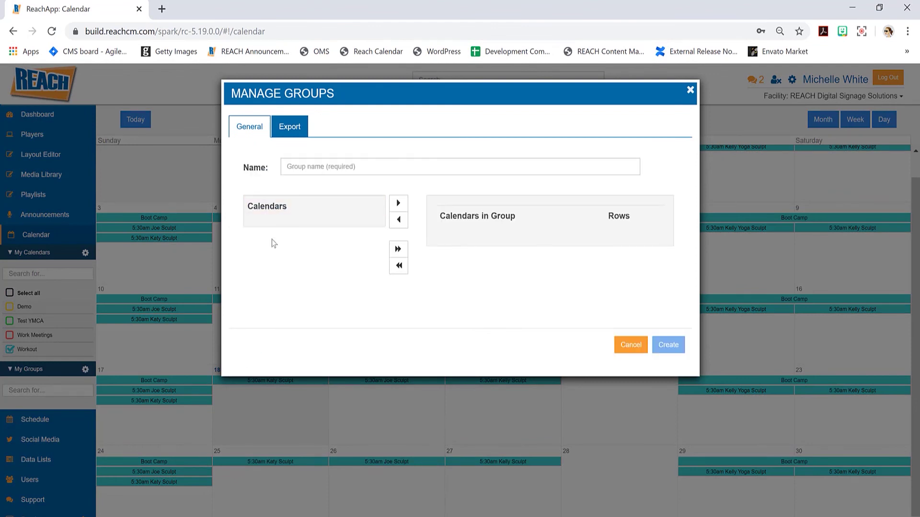
pyautogui.click(334, 168)
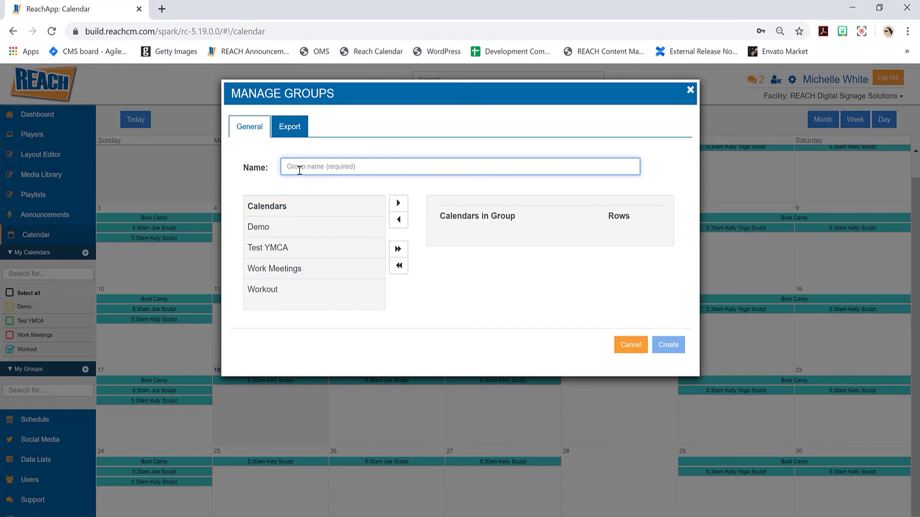
pyautogui.write('Group Name')
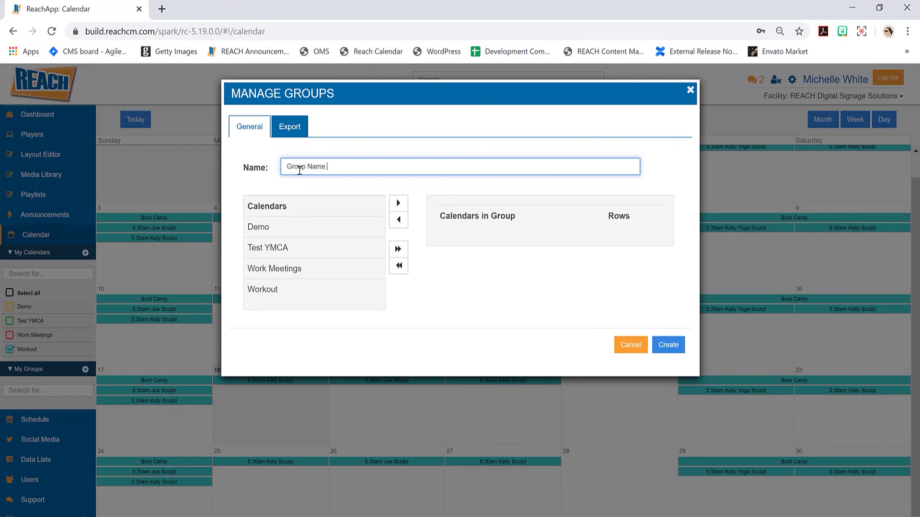
pyautogui.click(399, 250)
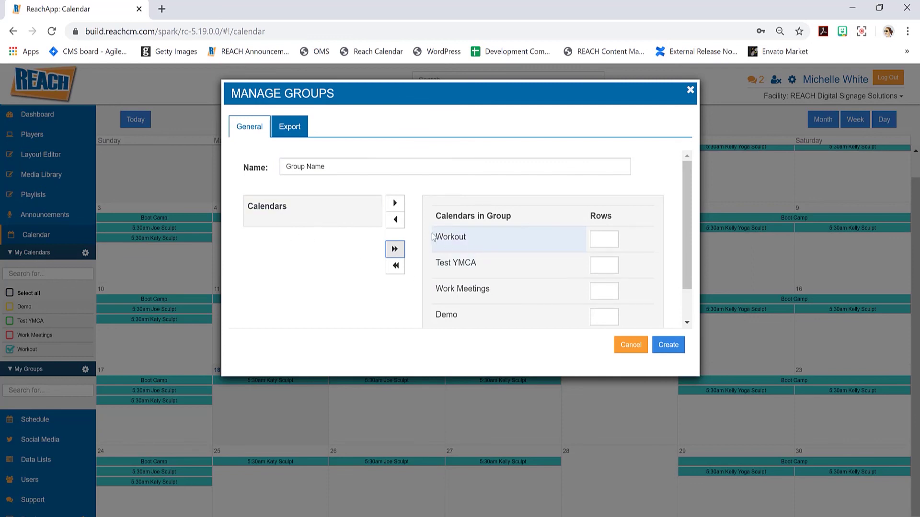
# Step: Set the rows to 10 for Workout, Test YMCA, Work Meetings and Demo, and create the group
pyautogui.click(601, 241)
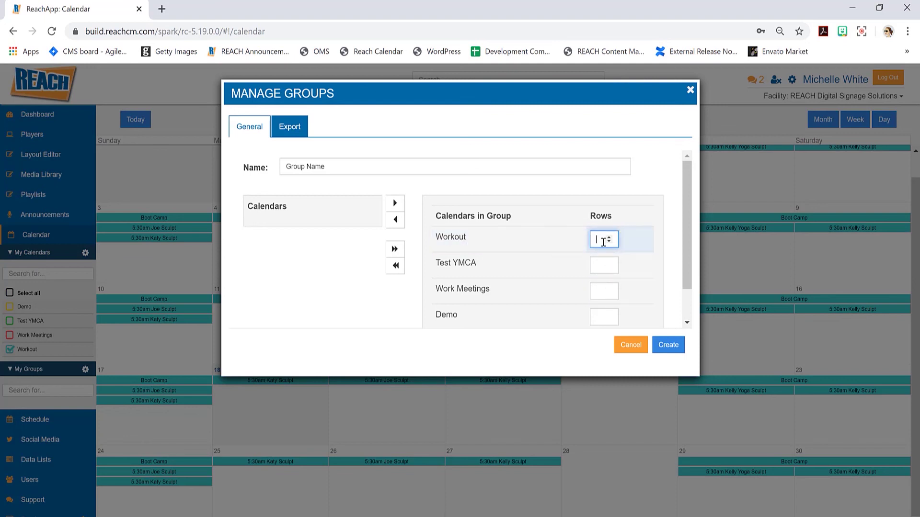
pyautogui.write('10')
pyautogui.click(602, 264)
pyautogui.write('20')
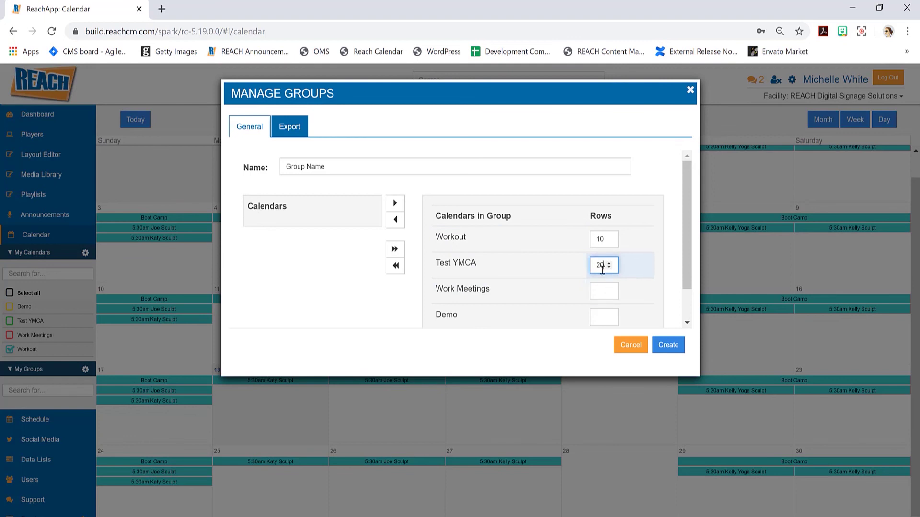
pyautogui.click(598, 291)
pyautogui.write('10')
pyautogui.click(598, 317)
pyautogui.write('10')
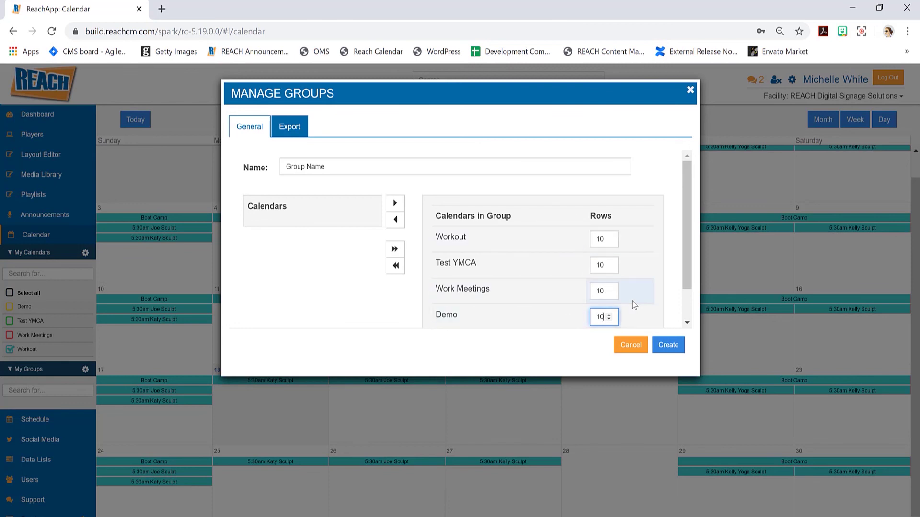
pyautogui.click(688, 289)
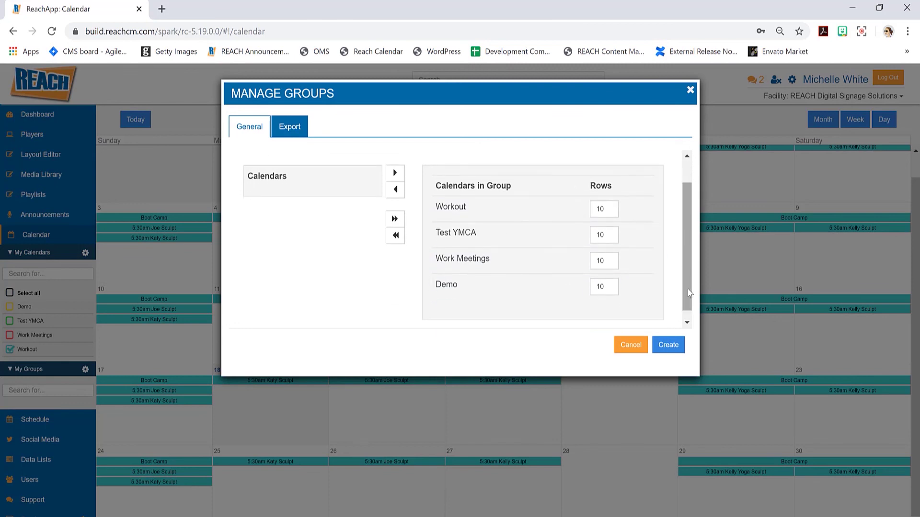
pyautogui.scroll(1, 688, 288)
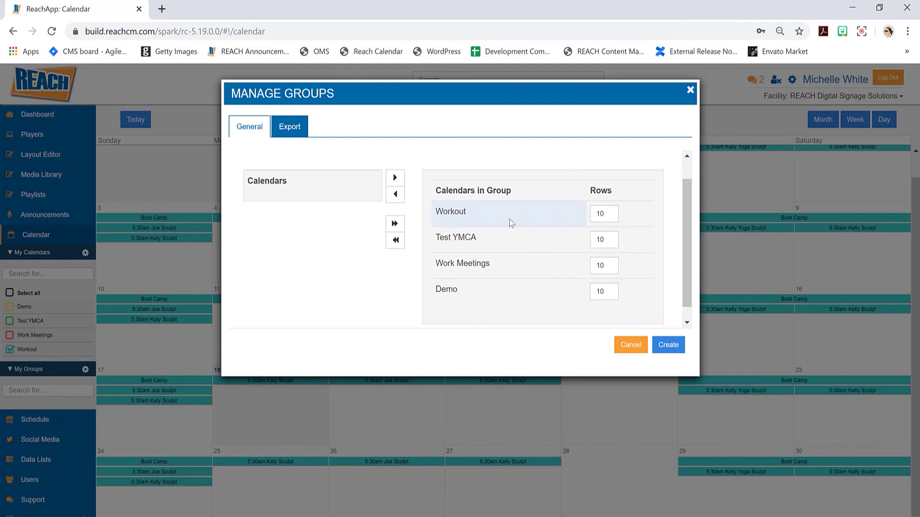
pyautogui.scroll(1, 642, 258)
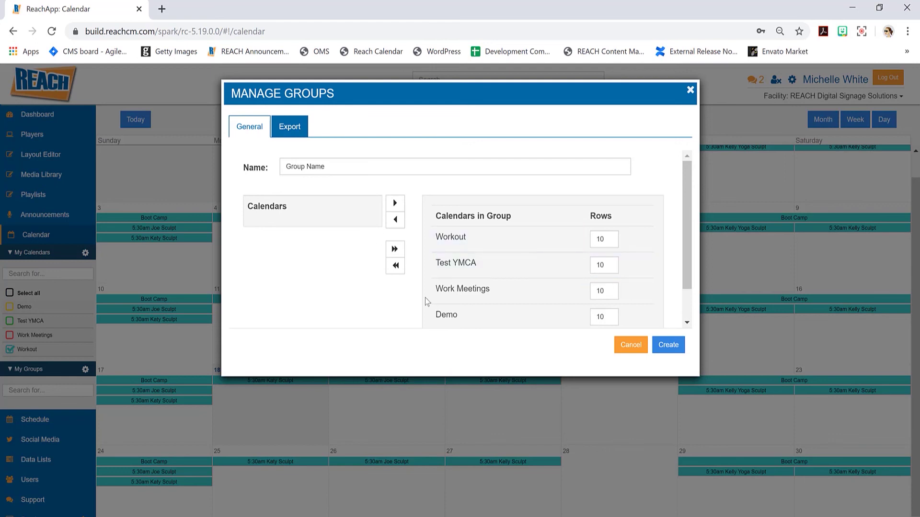
pyautogui.click(669, 345)
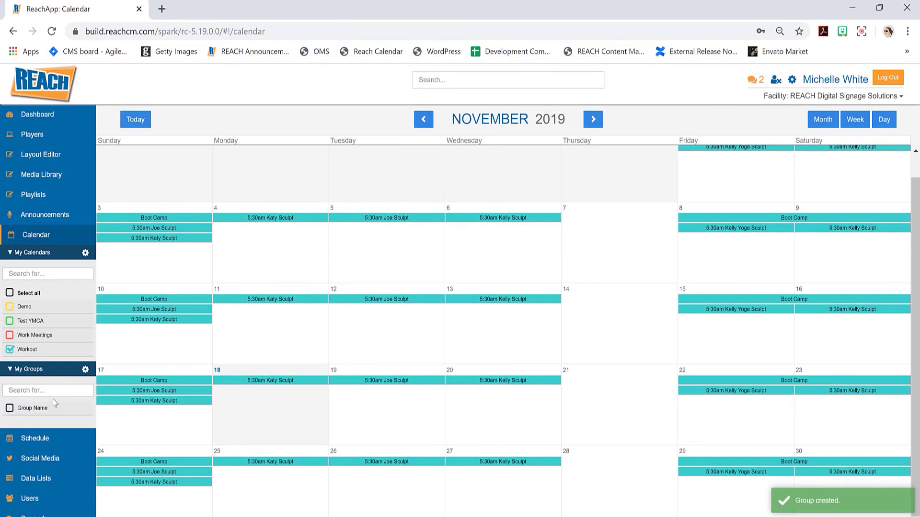
# Step: Clear the Workout calendar from the view and display all calendars by selecting the group "Group Name"
pyautogui.click(10, 349)
pyautogui.click(10, 306)
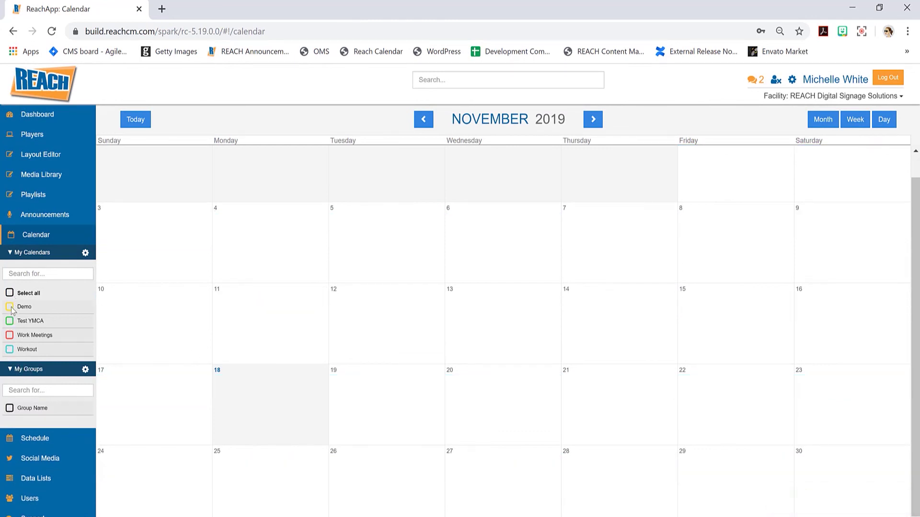
pyautogui.click(9, 307)
pyautogui.click(10, 321)
pyautogui.click(9, 408)
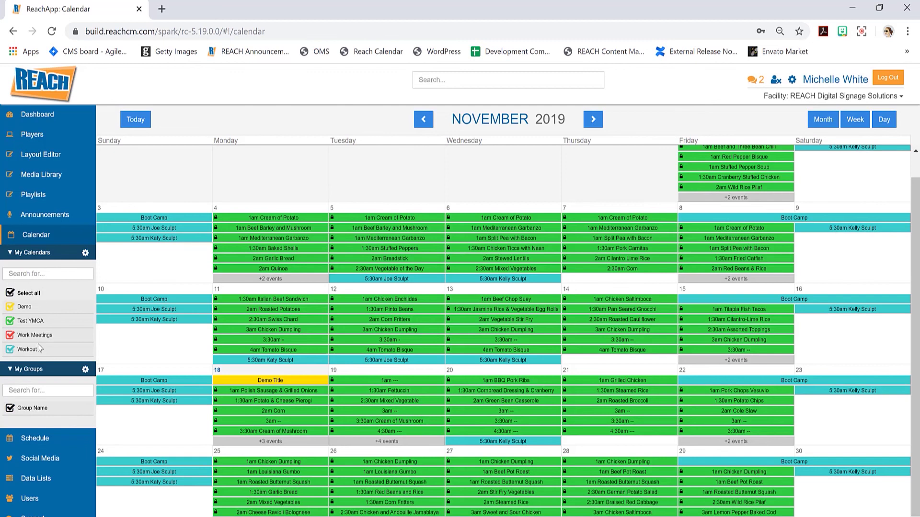